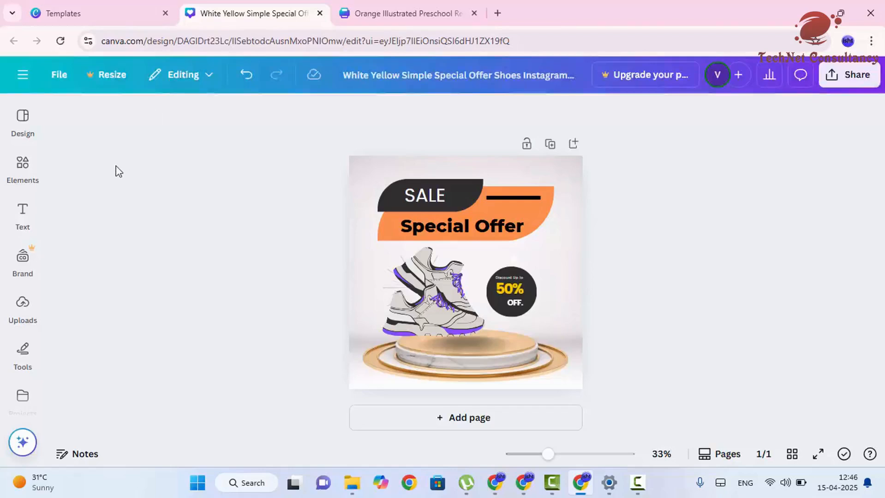
Search the elements library for "circle".
left_click(27, 173)
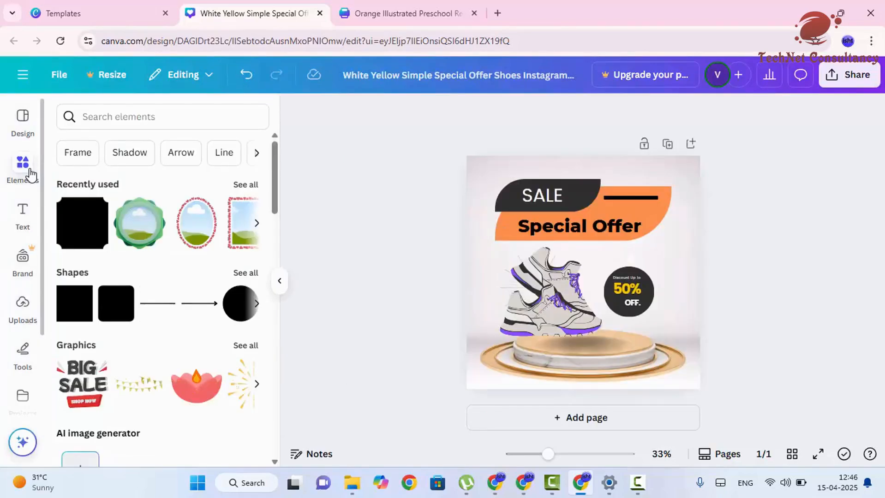
left_click(95, 120)
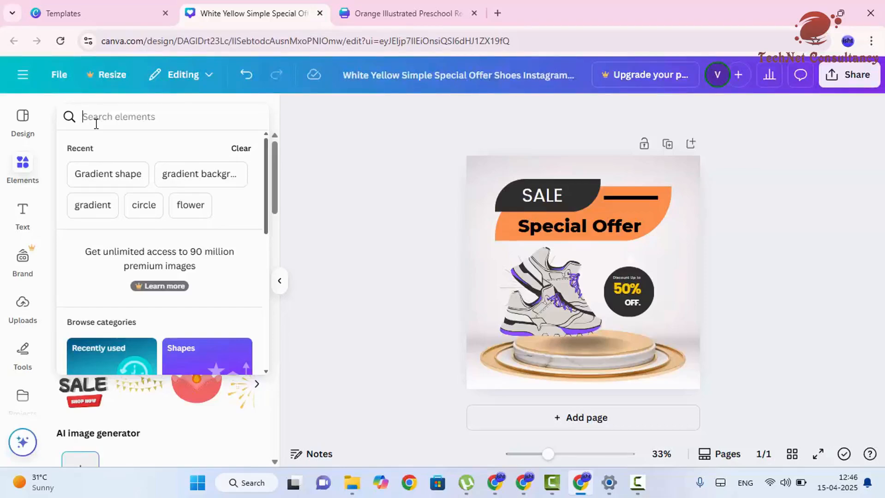
left_click(145, 206)
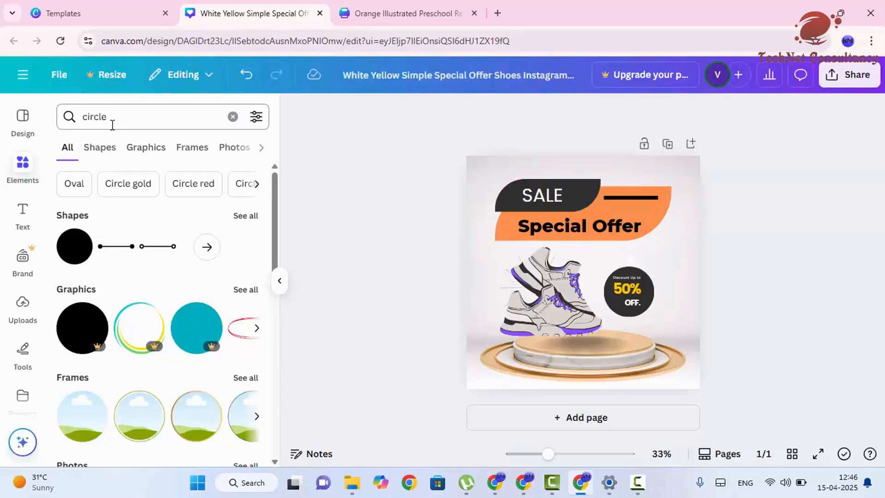
Browse the circle results by category, including shapes, graphics, frames, photos, charts and mockups, and return to all results.
left_click(101, 157)
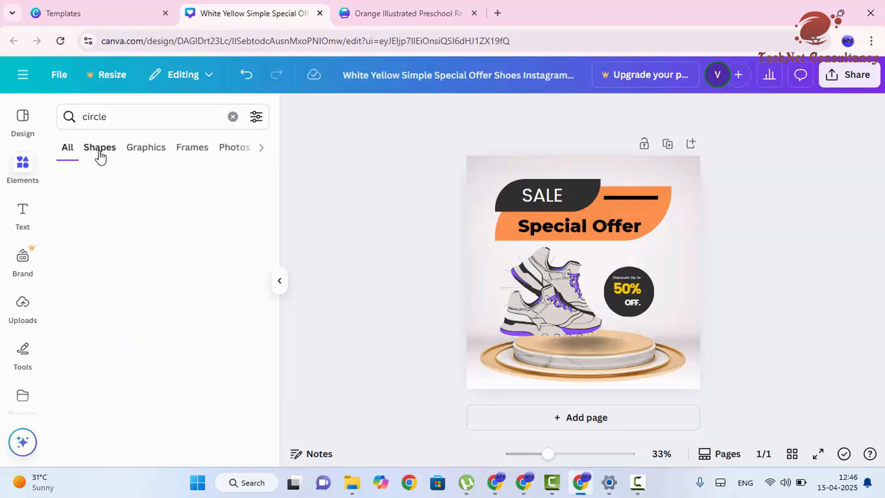
left_click(170, 152)
left_click(201, 152)
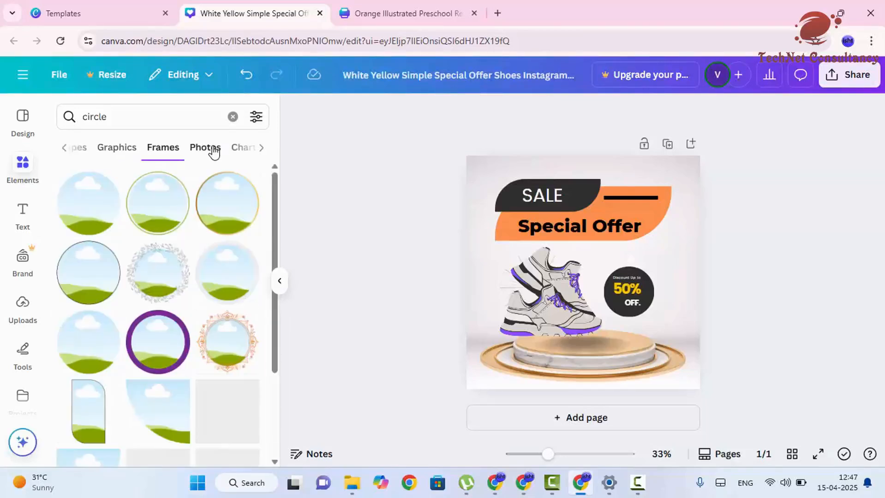
left_click(214, 152)
left_click(205, 148)
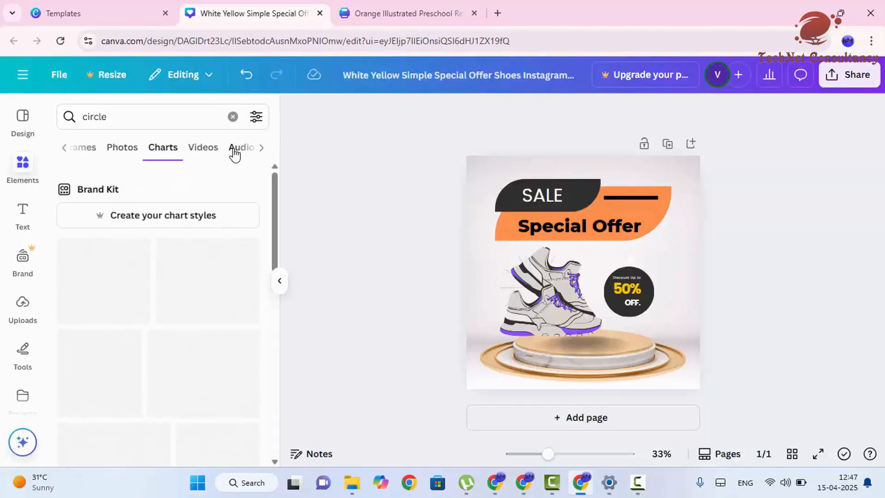
left_click(236, 152)
left_click(239, 150)
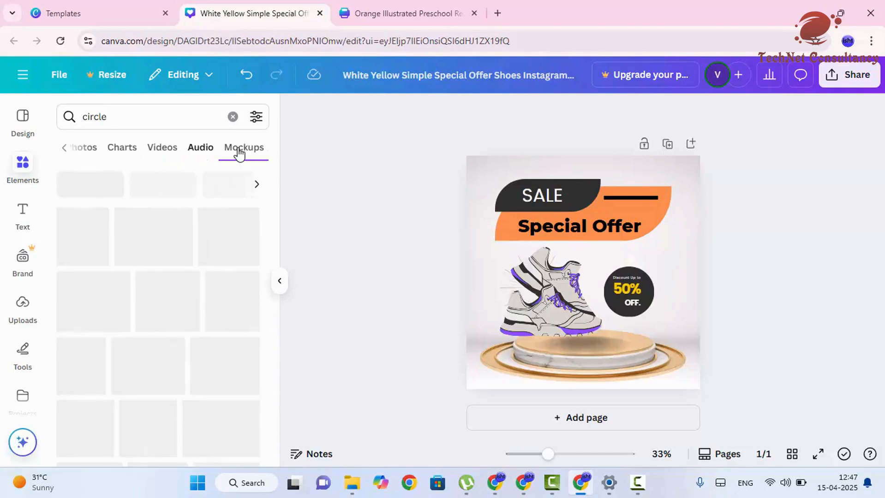
left_click(64, 147)
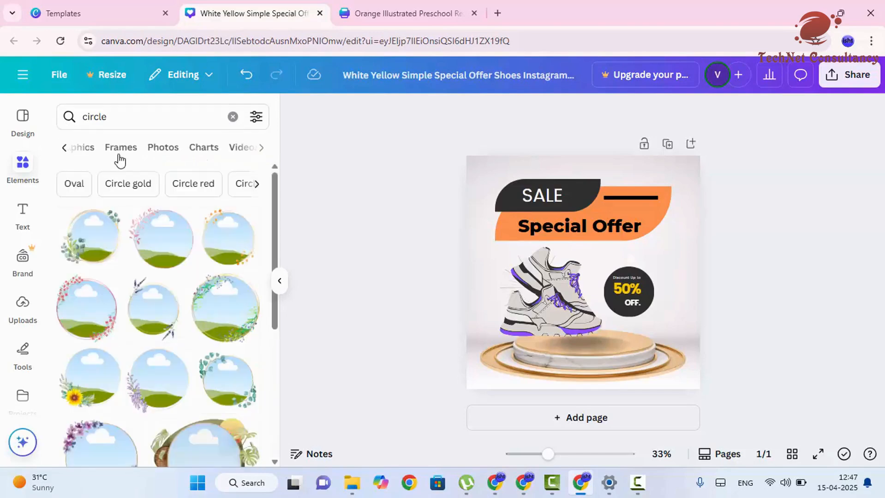
left_click(65, 148)
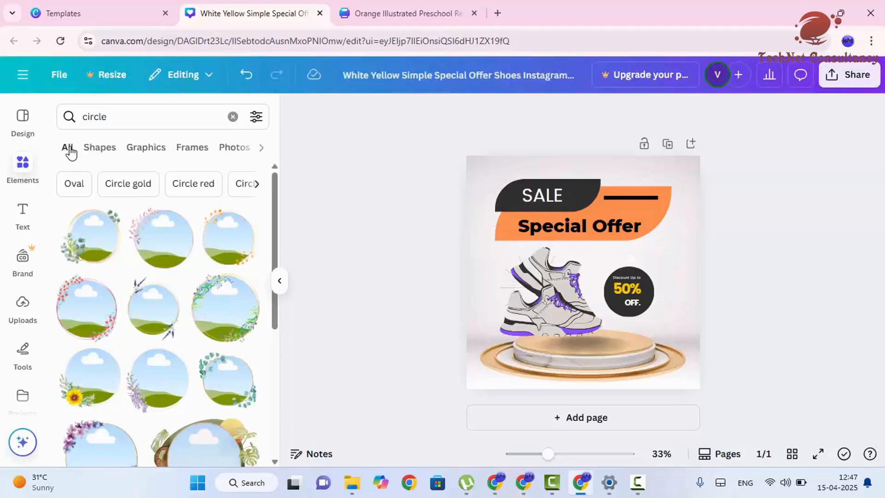
left_click(69, 149)
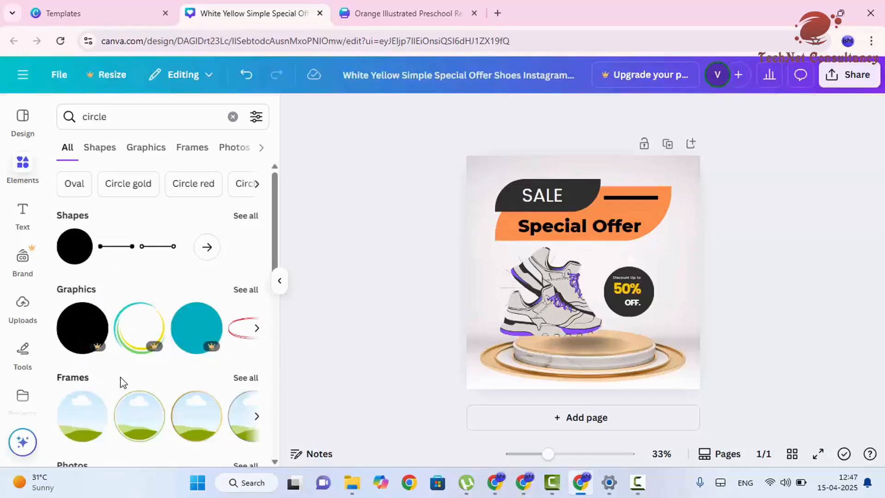
scroll(189, 314, "down", 6)
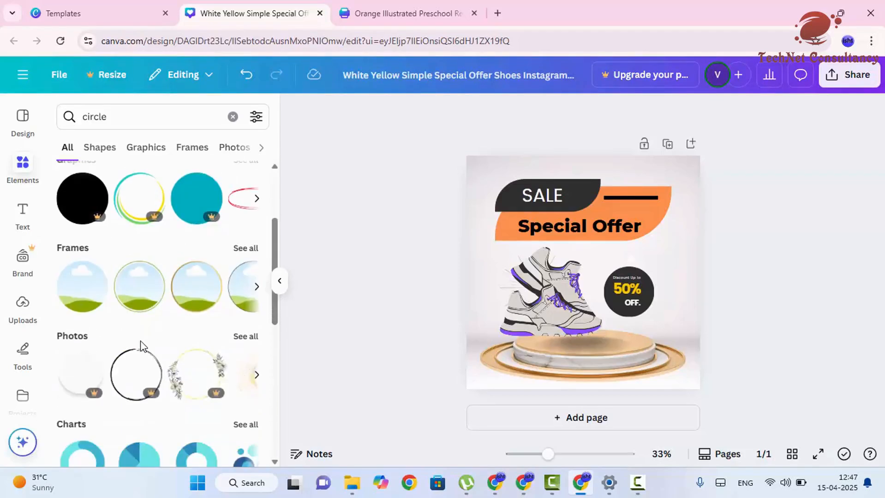
scroll(153, 307, "up", 6)
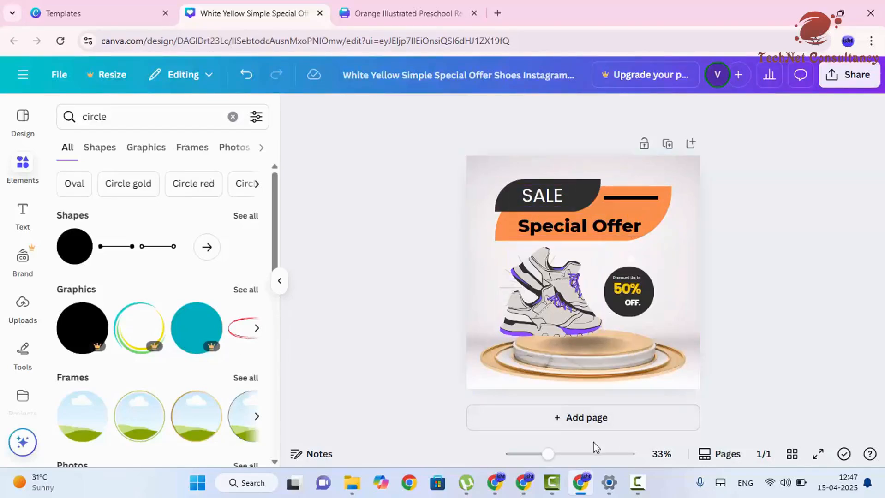
Add the solid circle shape to the poster and move it over the word "Offer" in the heading.
mouse_move(548, 454)
left_mouse_down()
mouse_move(572, 455)
mouse_move(557, 454)
left_mouse_up()
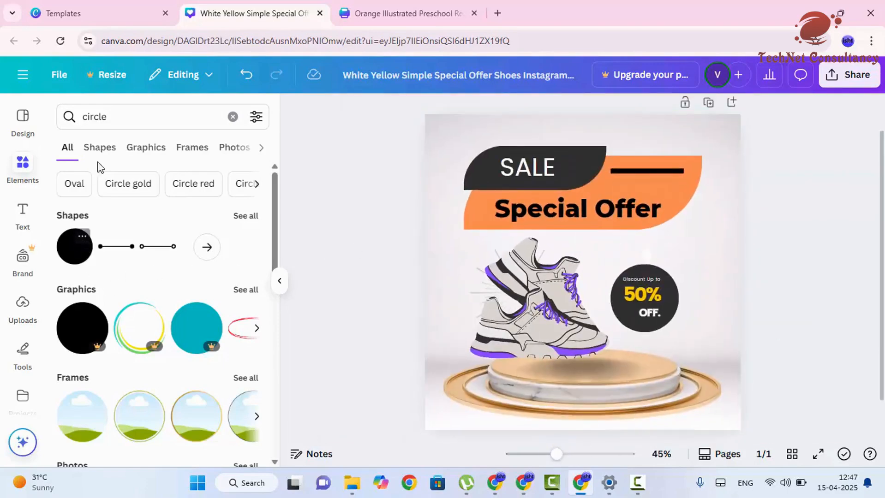
left_click_drag(71, 246, 710, 239)
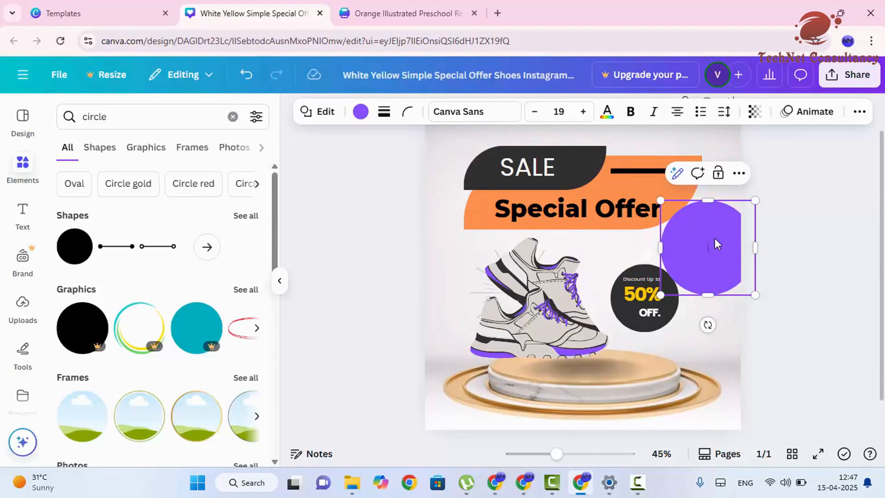
left_click_drag(714, 238, 709, 232)
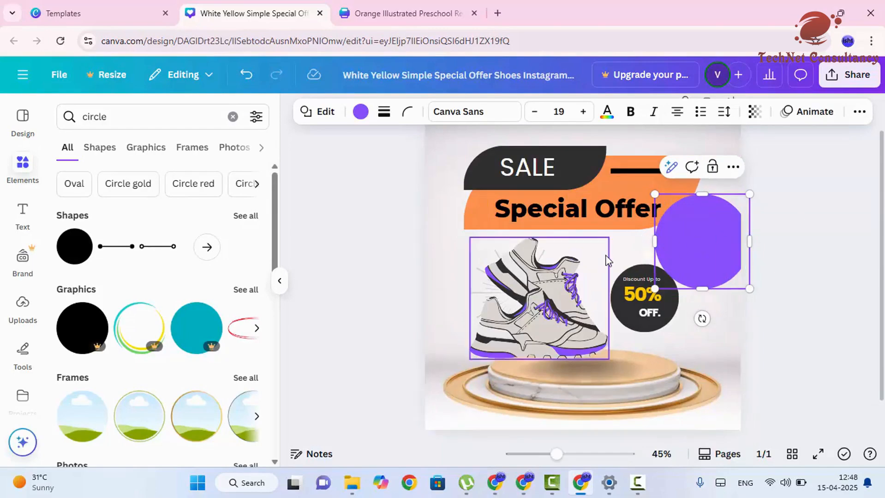
left_click(759, 240)
left_click(697, 246)
left_click_drag(697, 246, 635, 194)
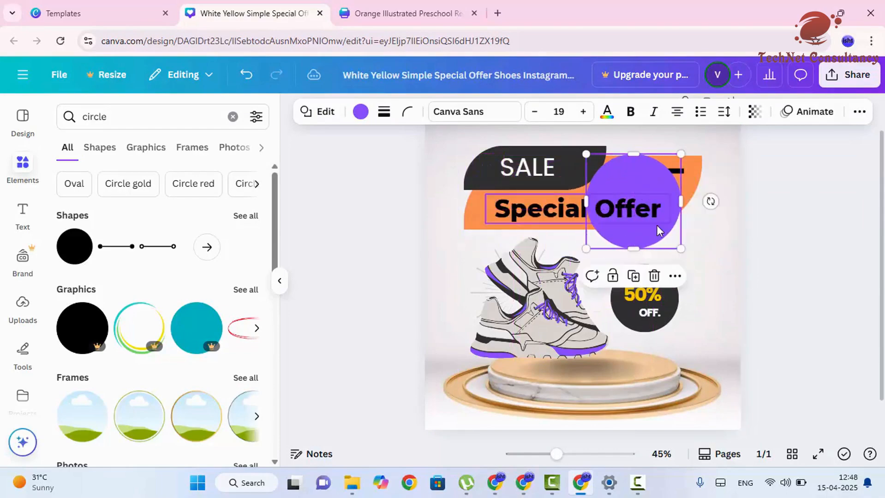
left_click(686, 244)
left_click(624, 185)
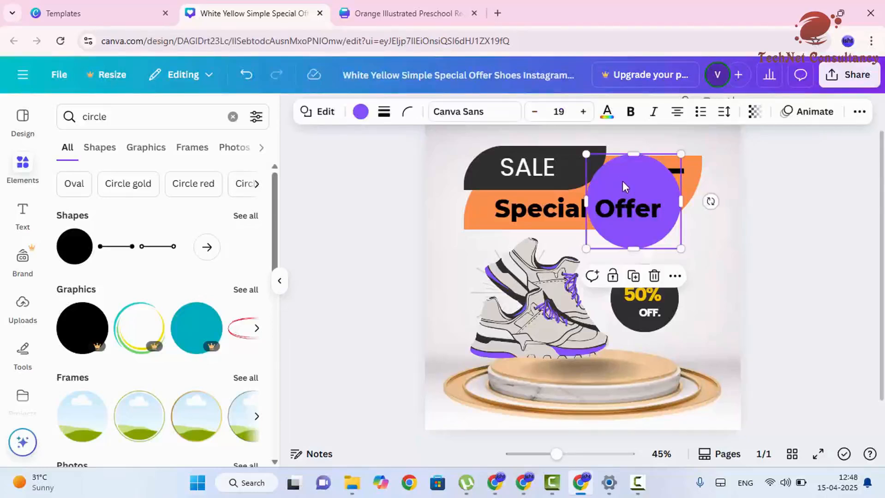
Shrink the purple circle to about the width of the word "Offer" and centre it behind that word.
left_click_drag(587, 155, 616, 184)
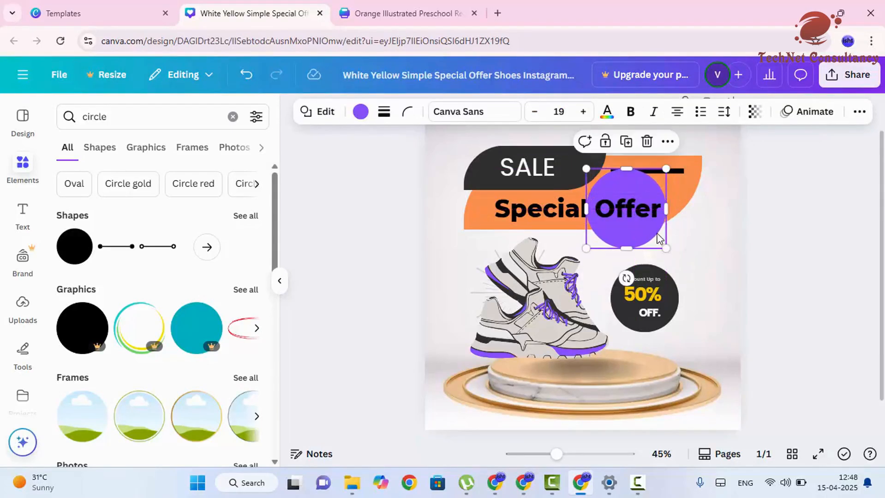
left_click_drag(666, 248, 652, 235)
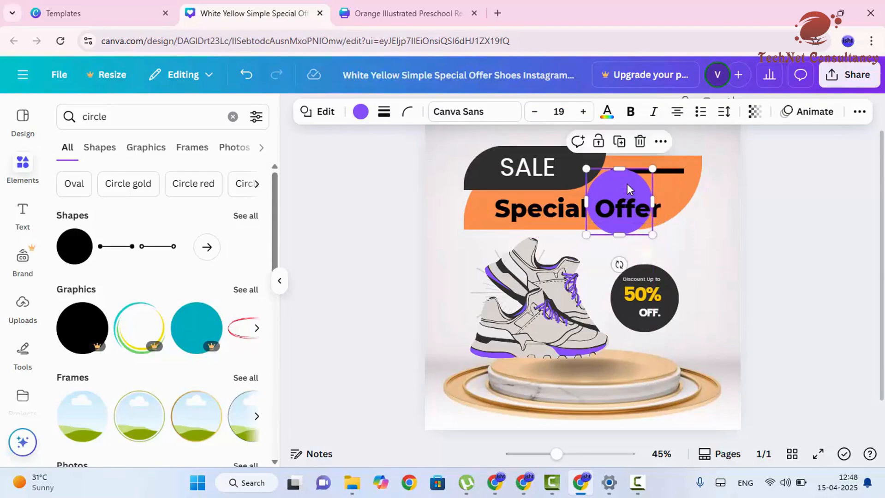
left_click_drag(628, 189, 664, 209)
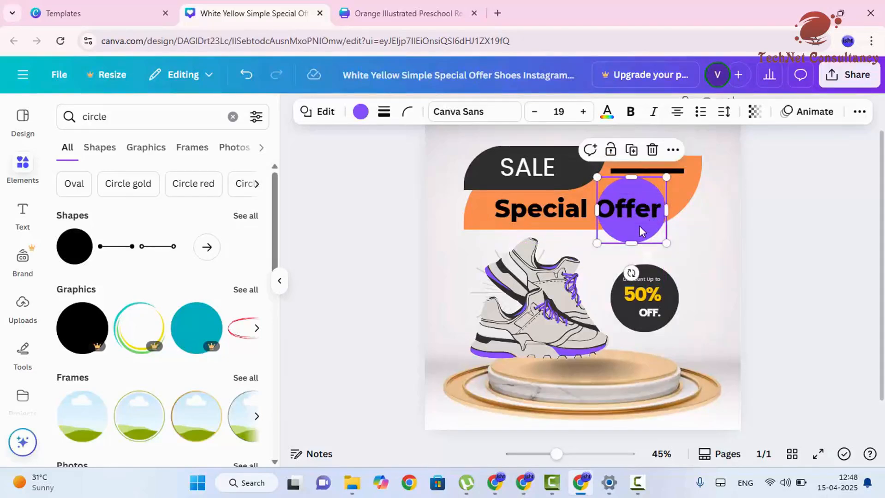
left_click(766, 395)
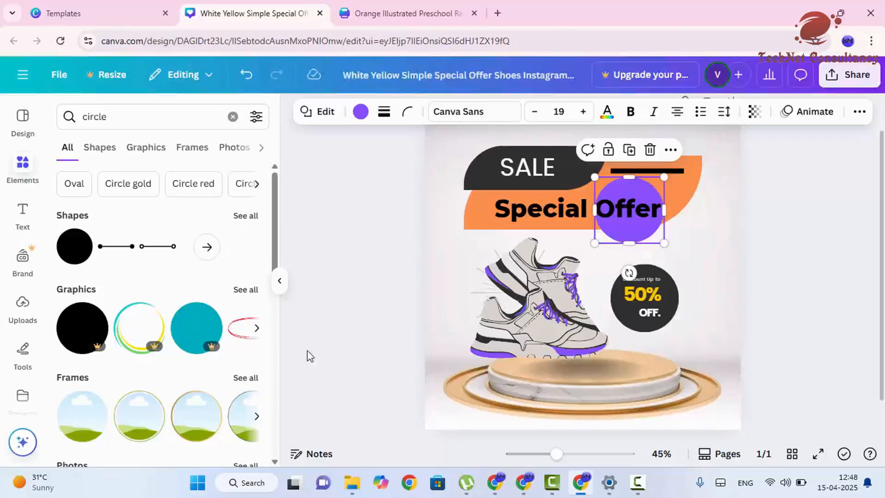
Search the element shapes for "square".
left_click(104, 150)
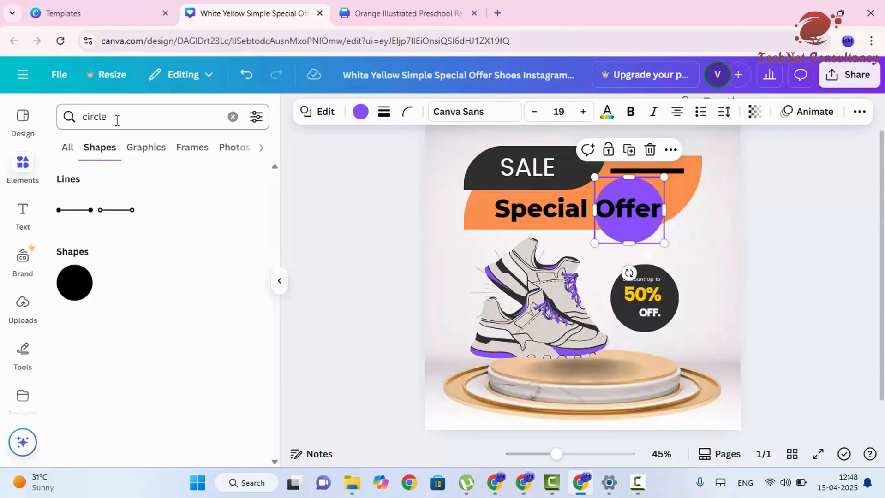
left_click(842, 299)
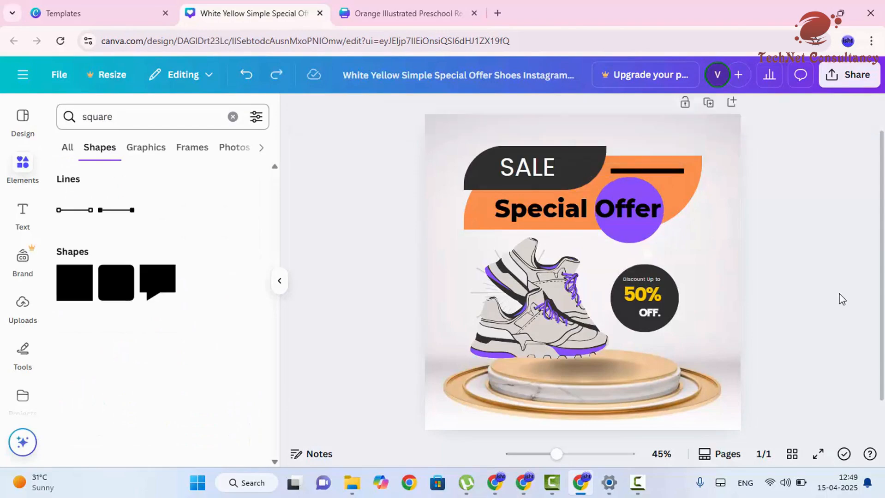
left_click(126, 115)
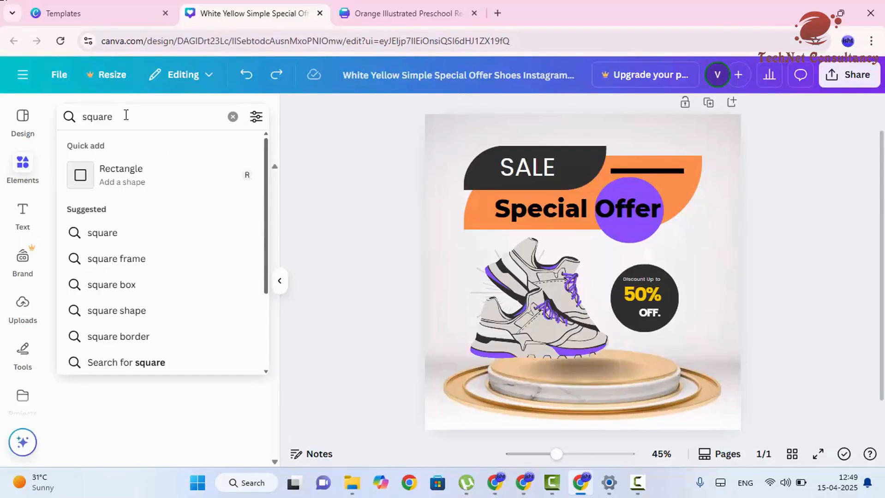
key("Return")
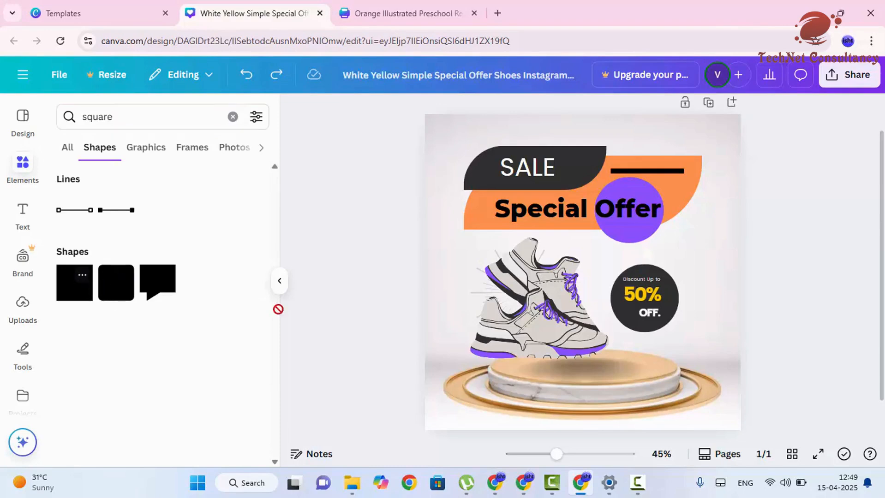
Add a square shape at the poster's right edge and stretch it down the page into a narrow vertical strip.
left_click_drag(278, 309, 705, 246)
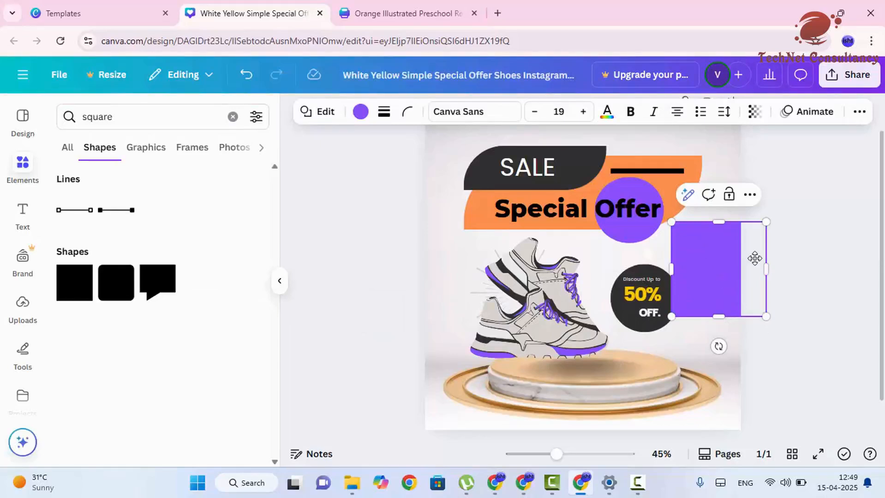
left_click_drag(755, 259, 763, 174)
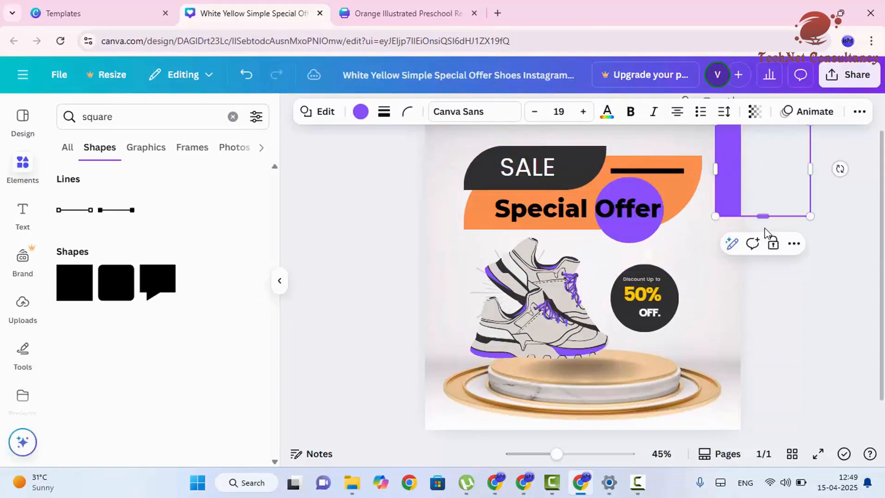
left_click_drag(763, 216, 766, 441)
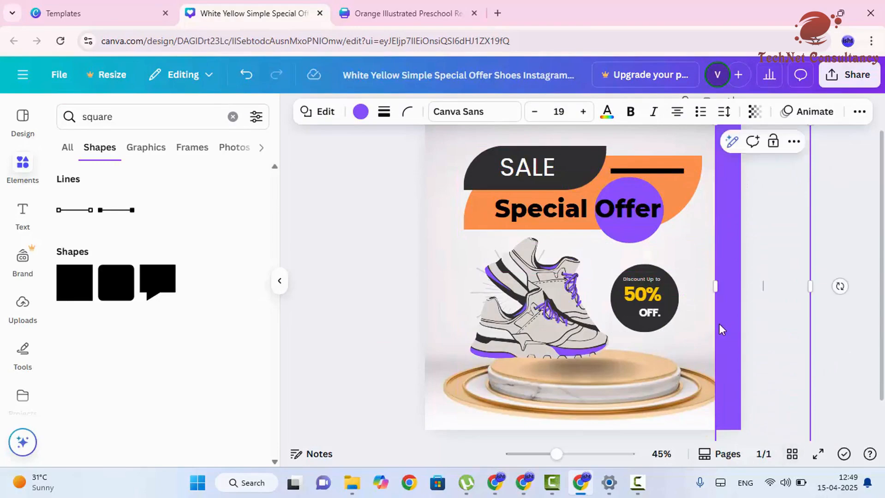
left_click_drag(737, 326, 749, 325)
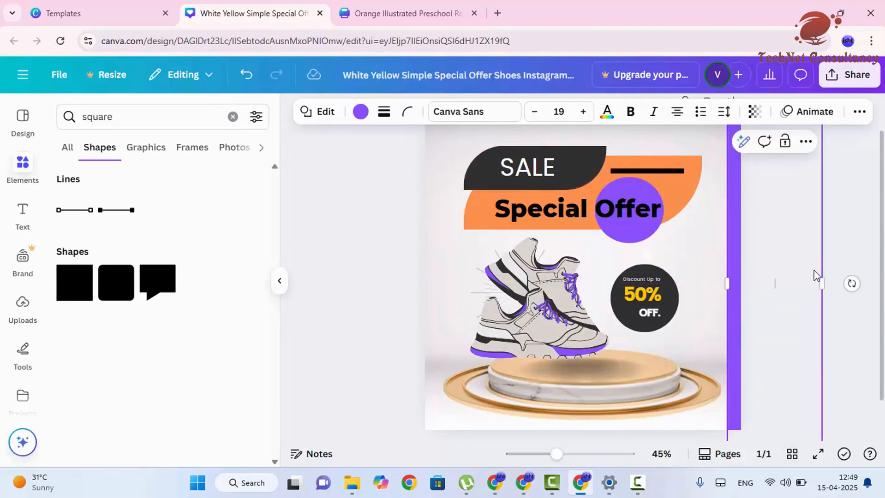
Shift the vertical strip up so it reaches the poster's top edge.
left_click(859, 229)
scroll(740, 301, "down", 3)
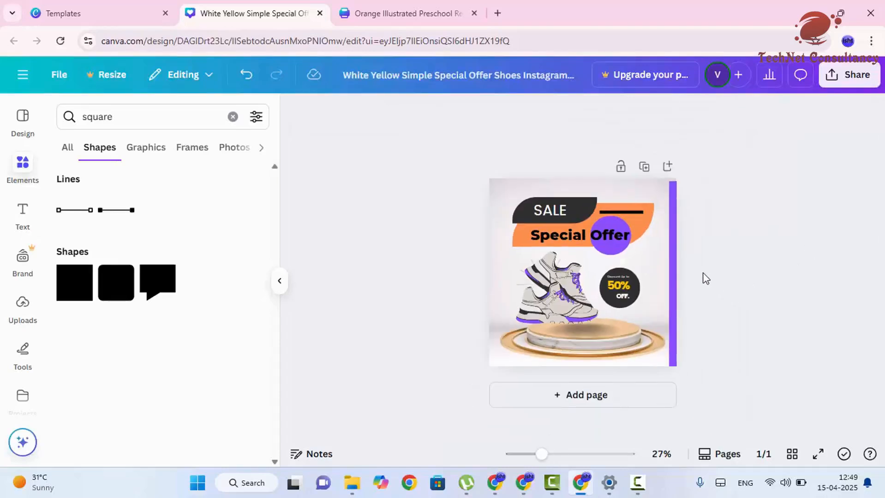
left_click_drag(678, 265, 672, 253)
left_click(810, 231)
Recolour the vertical strip on the poster's right edge to the yellow document colour #ffc800.
left_click(672, 281)
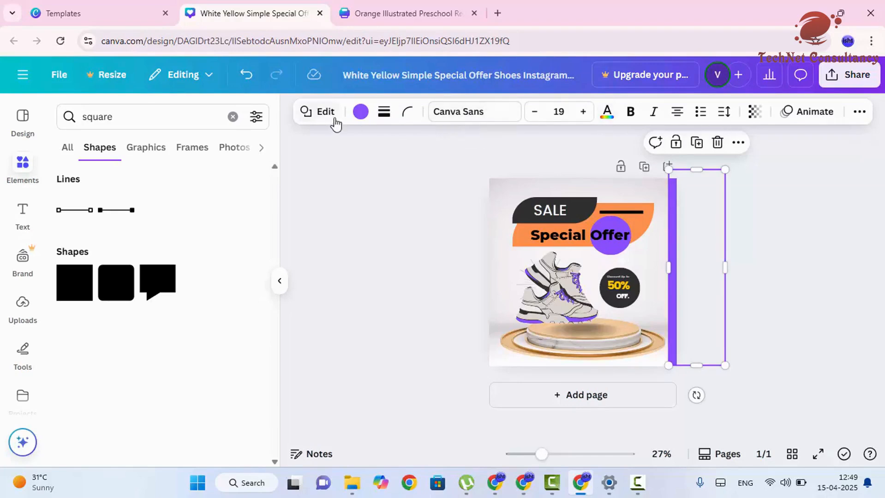
left_click(360, 112)
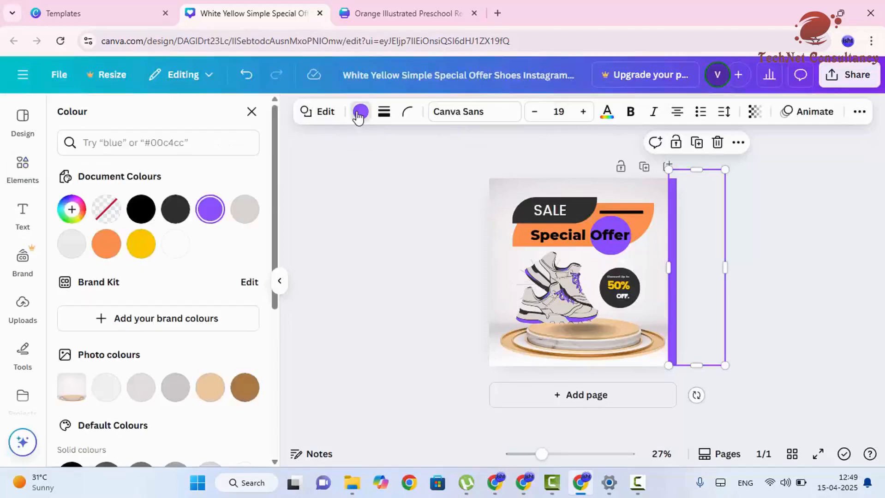
left_click(135, 252)
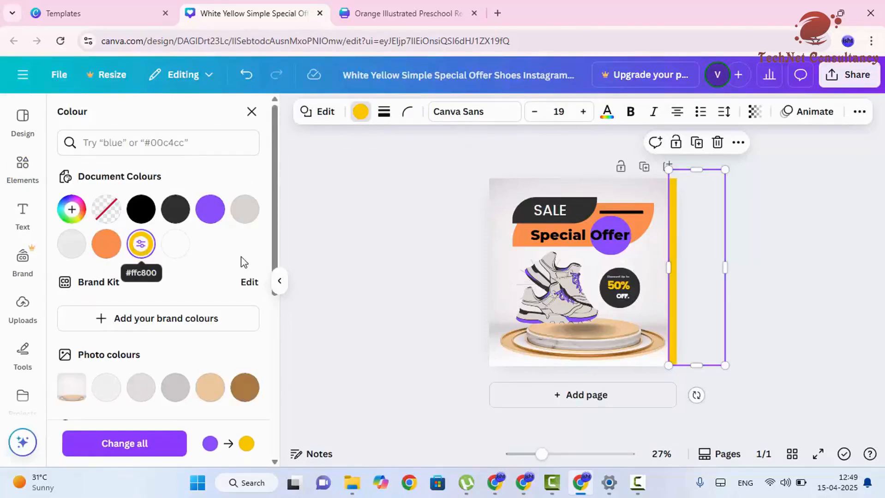
left_click(442, 215)
left_click(756, 211)
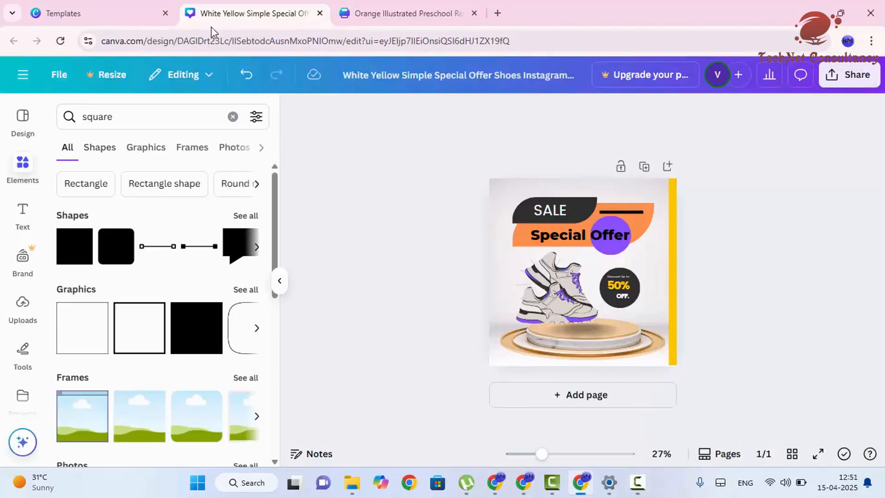
Clear the "square" search and browse the categories of the elements library.
left_click(233, 118)
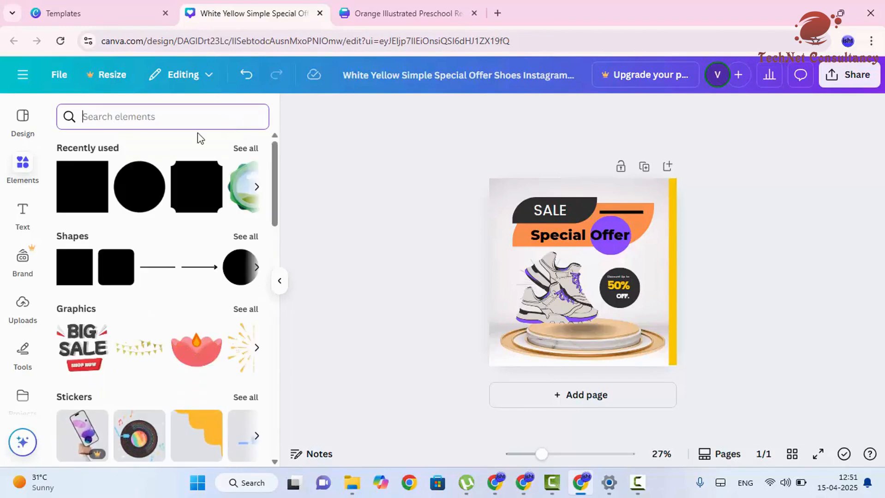
scroll(162, 287, "down", 4)
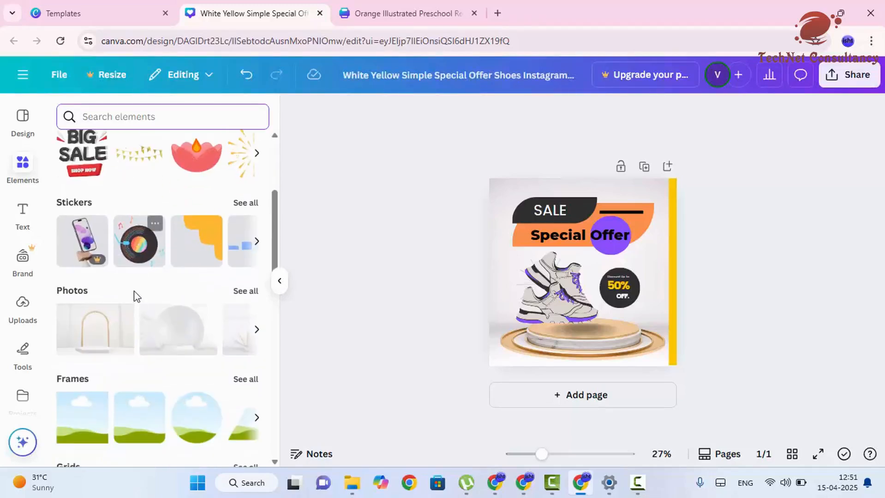
scroll(137, 297, "down", 5)
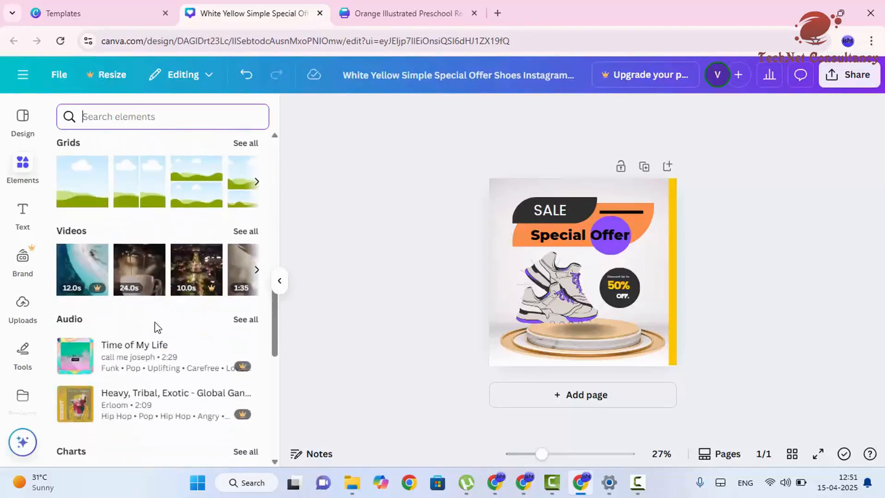
scroll(174, 278, "up", 9)
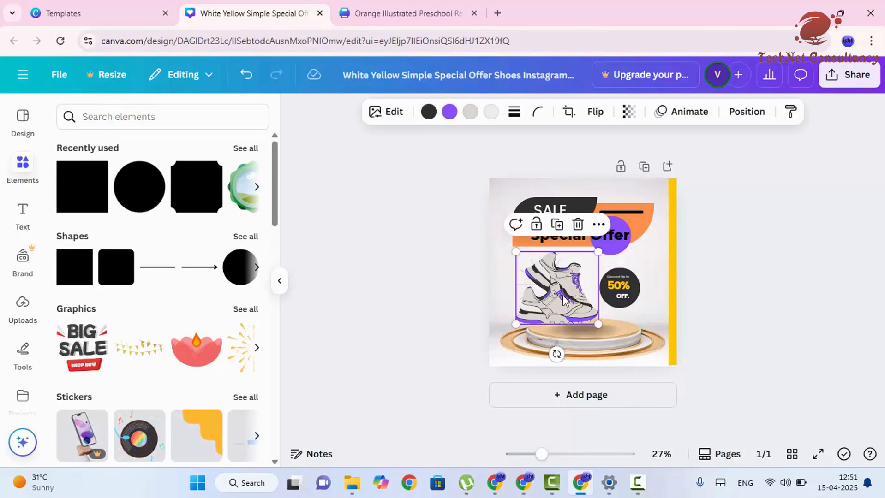
Compare the editing and colour options available for the shoe graphic, the purple circle and the dark discount badge.
left_click(760, 256)
left_click(590, 292)
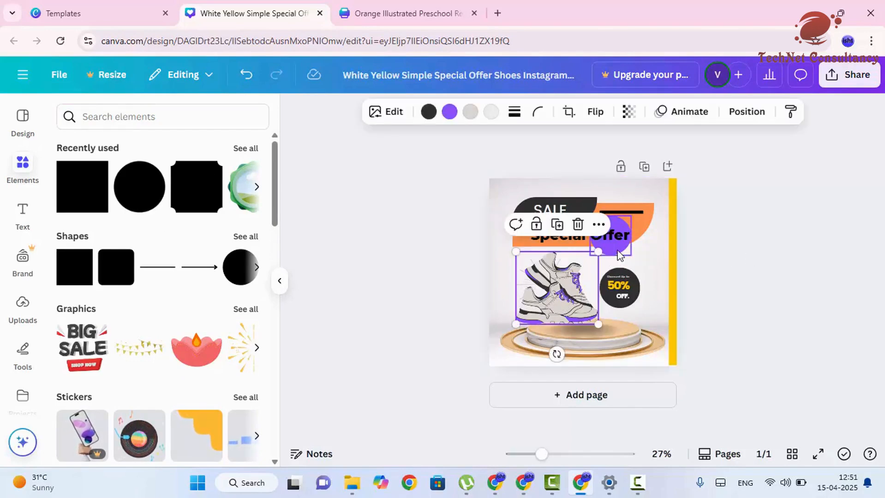
left_click(611, 236)
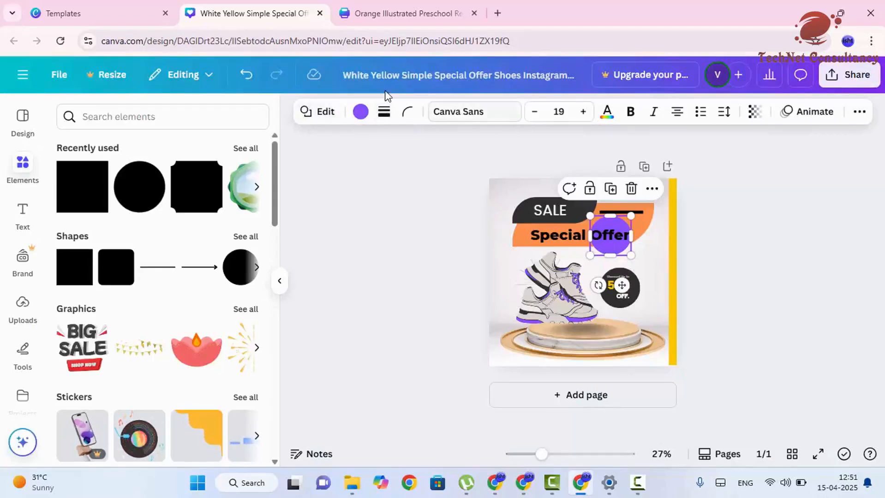
left_click(556, 307)
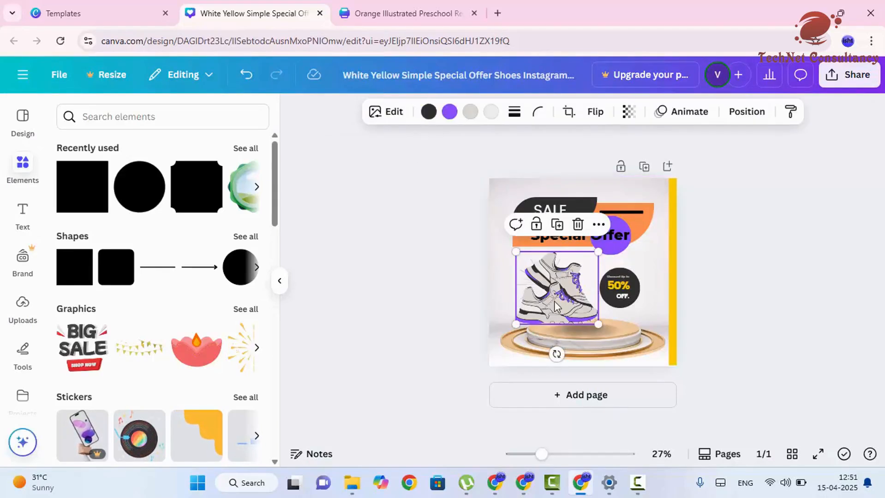
scroll(572, 312, "up", 3)
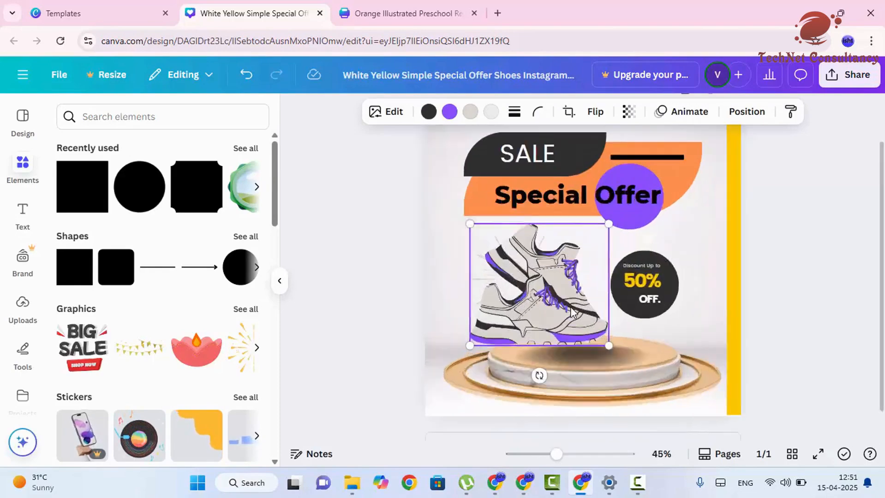
scroll(572, 312, "up", 2)
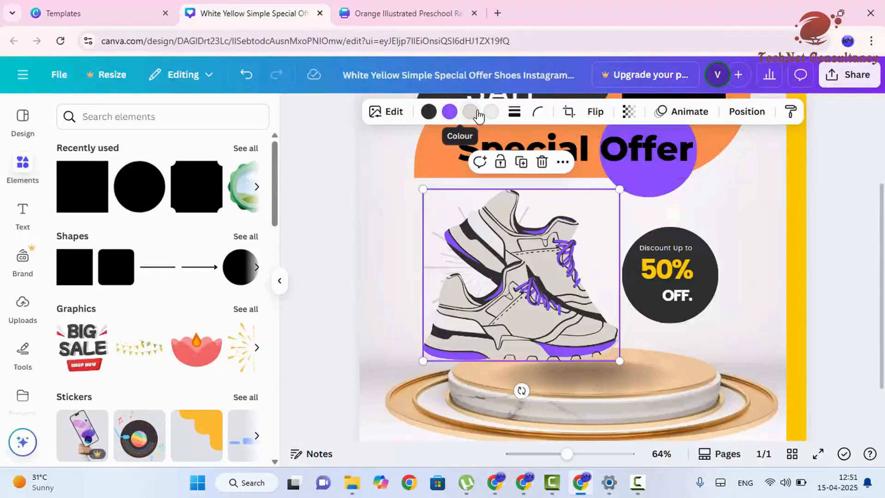
left_click(671, 181)
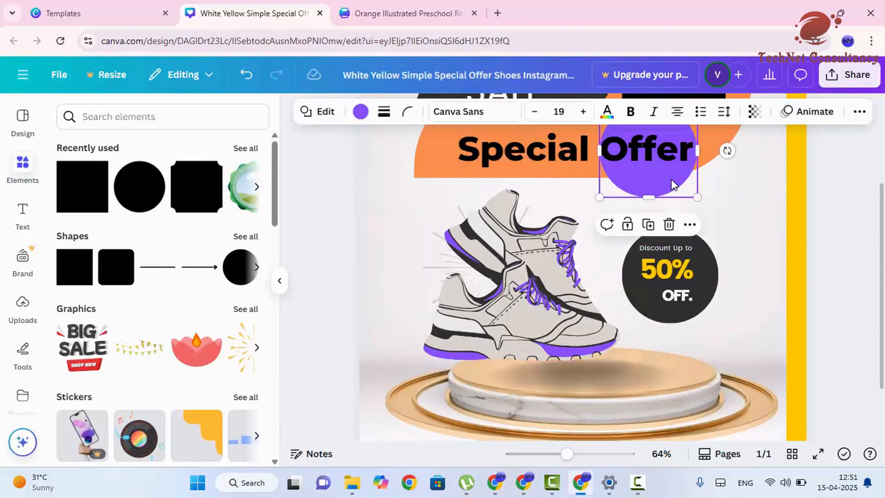
left_click(712, 279)
scroll(554, 157, "up", 3)
scroll(690, 228, "down", 3)
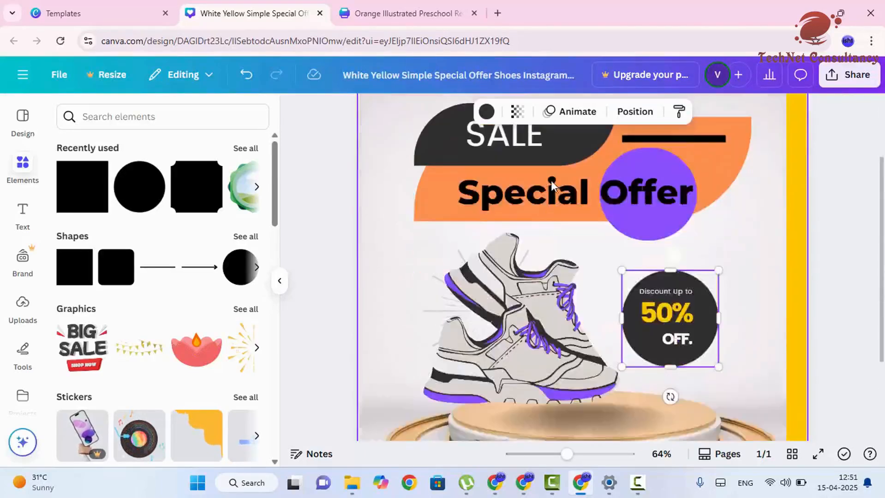
scroll(786, 257, "up", 2)
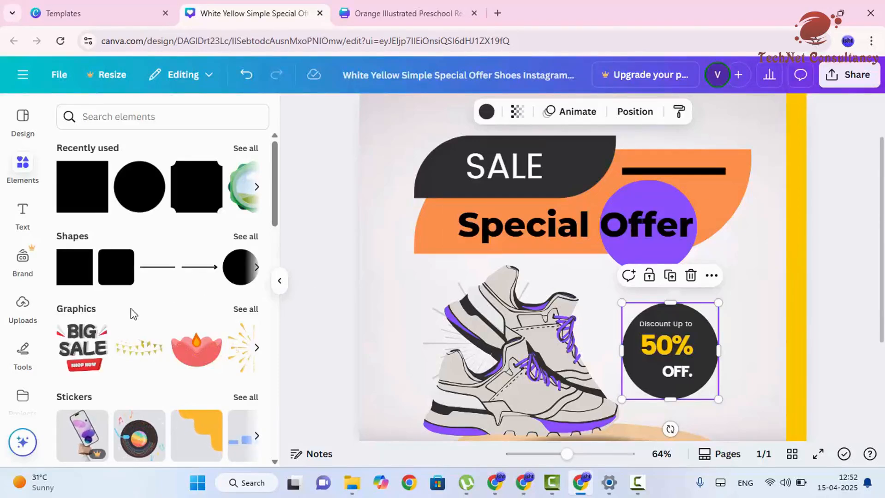
Add the "BIG SALE SHOP NOW" graphic to the poster, shrink it and place it at the poster's left edge.
left_click_drag(83, 346, 517, 259)
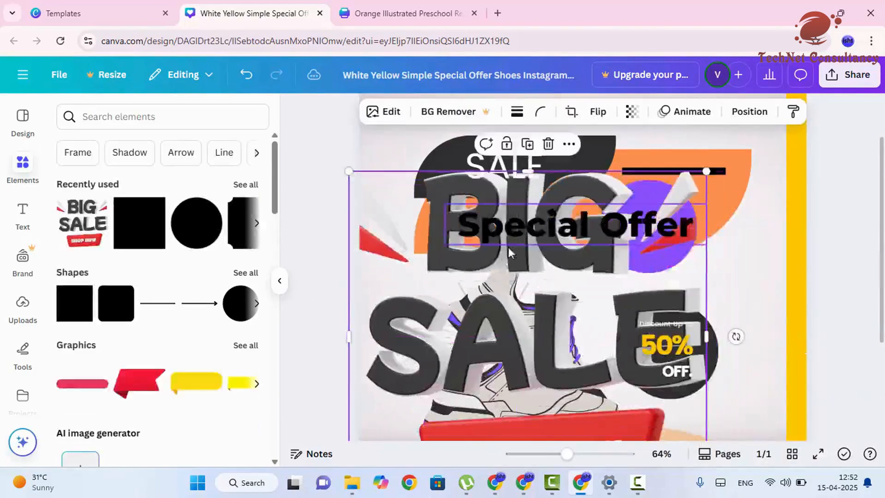
left_click_drag(356, 174, 345, 192)
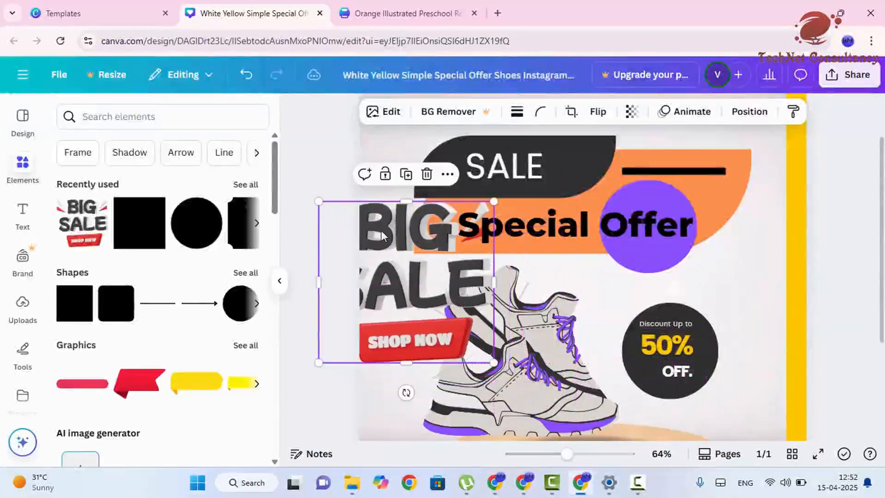
left_click(863, 277)
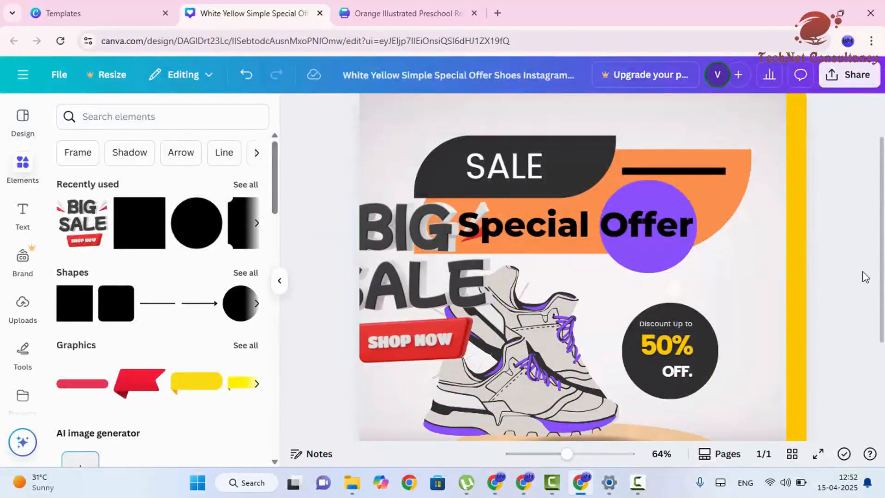
left_click(413, 282)
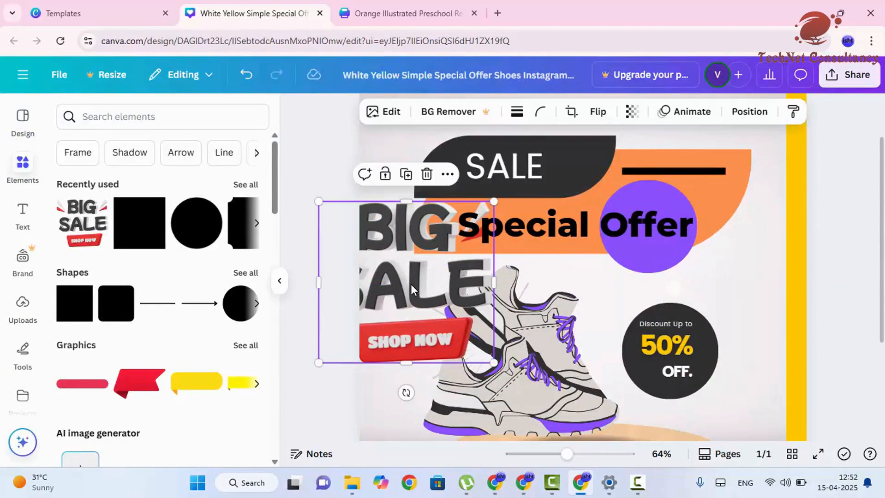
mouse_move(410, 284)
left_mouse_down()
mouse_move(438, 284)
mouse_move(406, 283)
left_mouse_up()
Compare the options of the purple circle, the shoes and the "BIG SALE" graphic, and move that graphic inward over the shoes.
left_click(655, 263)
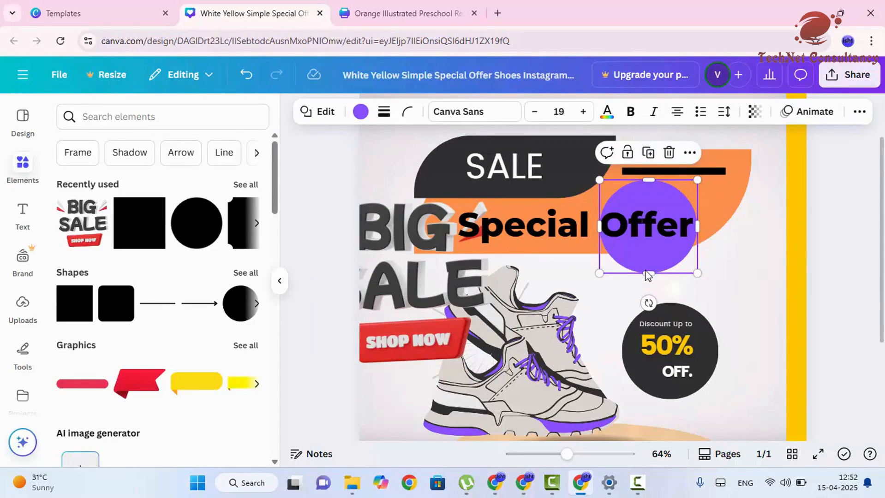
left_click(549, 357)
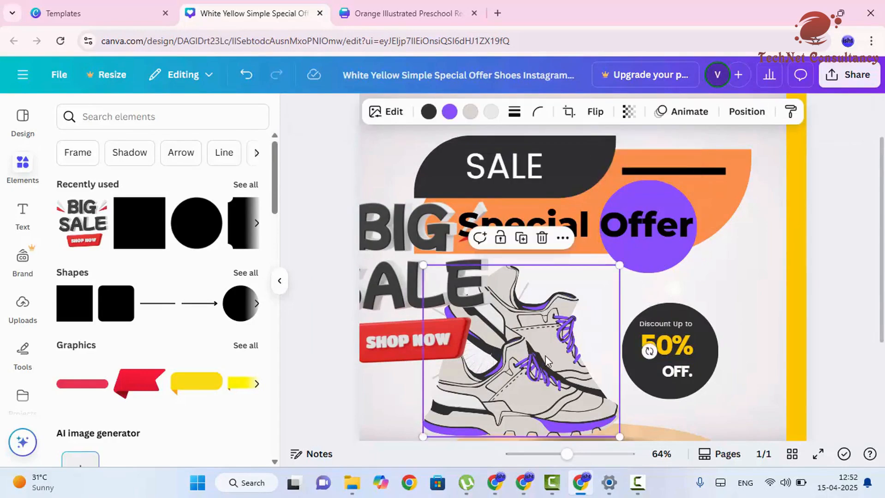
left_click(681, 267)
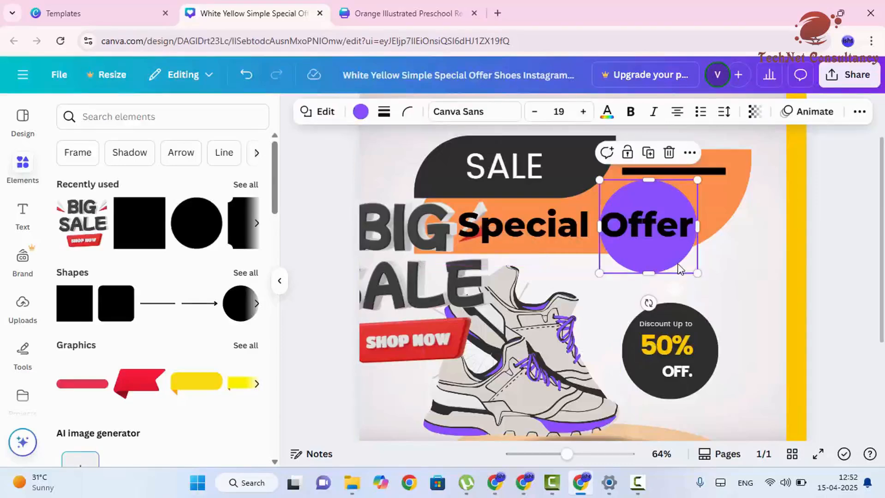
left_click(380, 325)
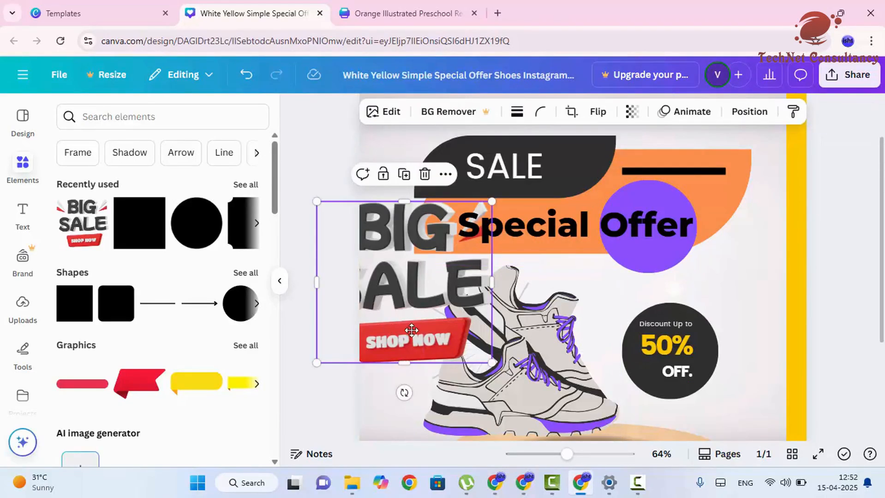
left_click_drag(394, 295, 456, 304)
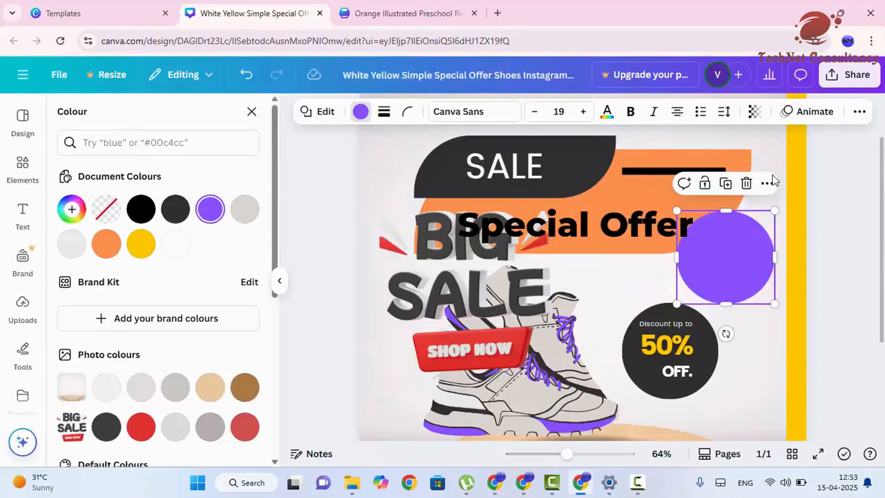
Examine the colour choices offered for the purple circle.
double_click(726, 262)
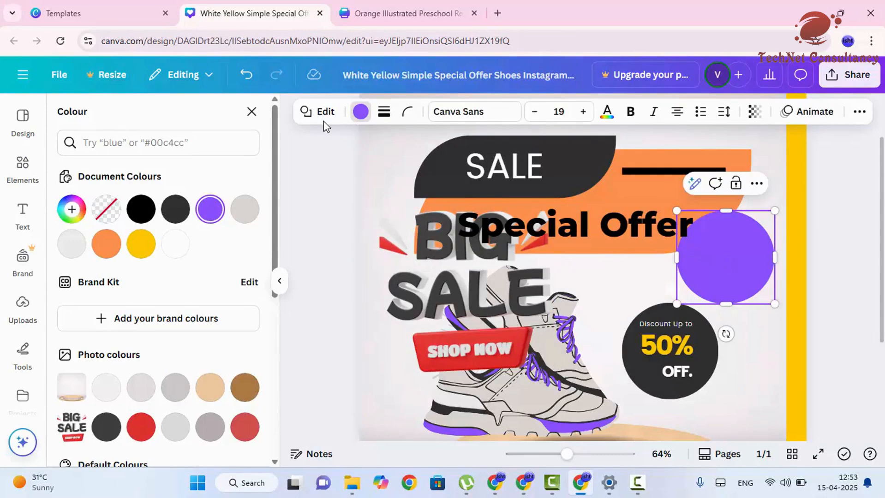
left_click(360, 112)
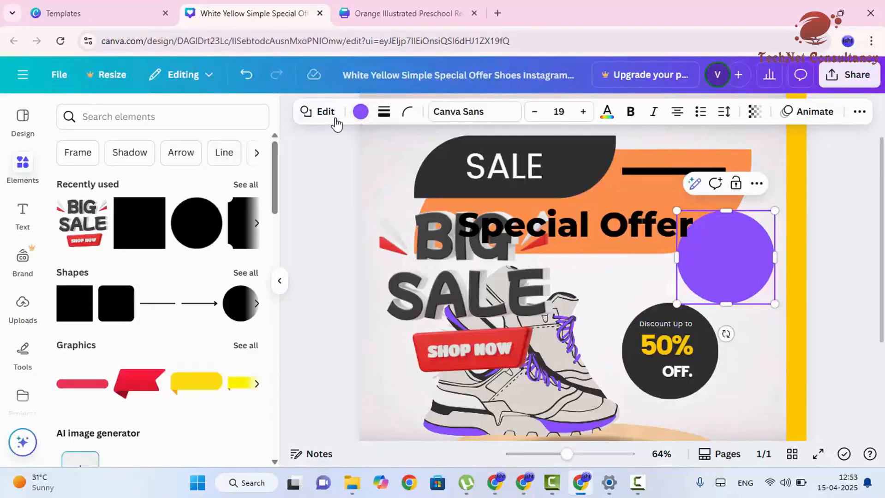
left_click(360, 112)
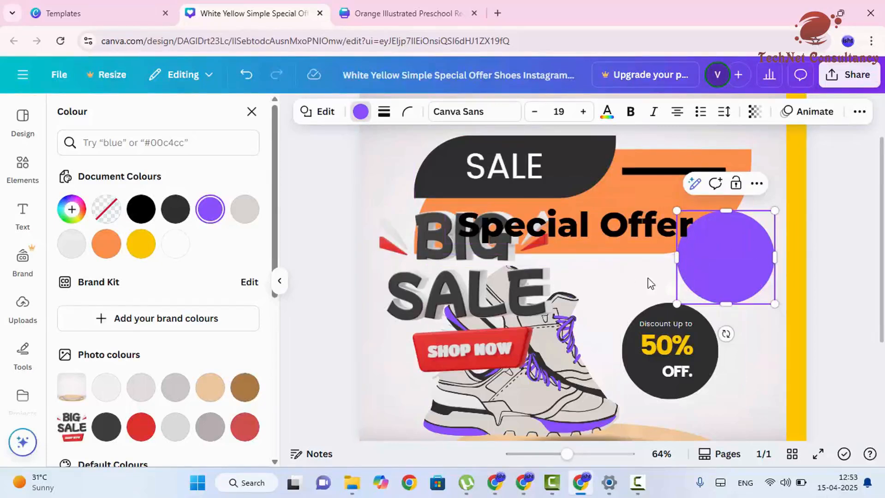
Delete the "BIG SALE SHOP NOW" graphic from the poster.
left_click(469, 302)
key("Delete")
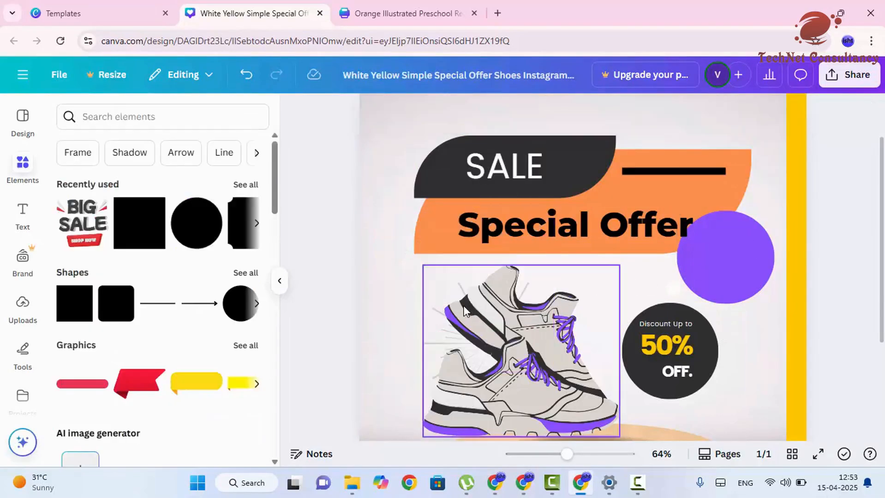
scroll(614, 320, "down", 2)
scroll(656, 296, "up", 2)
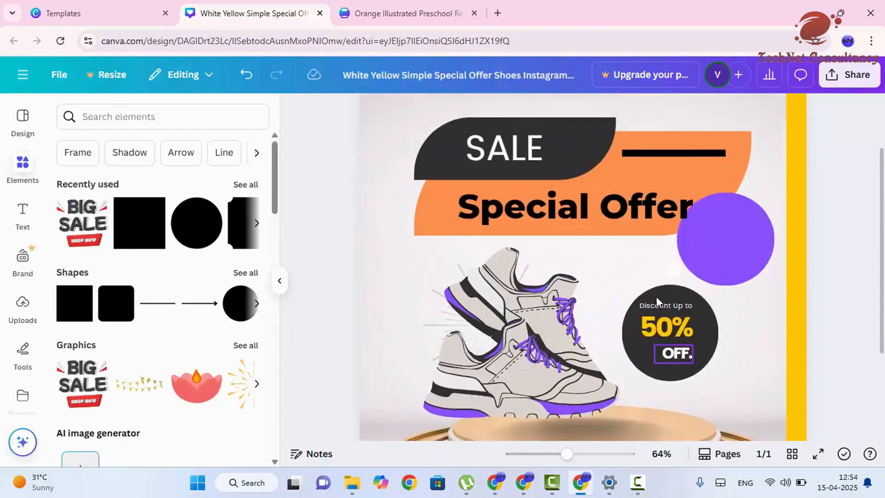
Try the yellow, purple, beige, dark grey, black and #ecedec document colours on the purple circle.
left_click(723, 251)
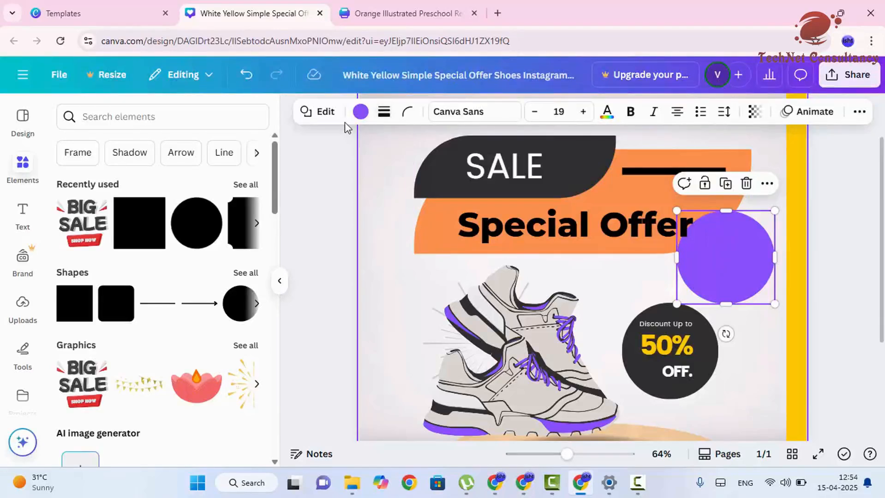
left_click(361, 113)
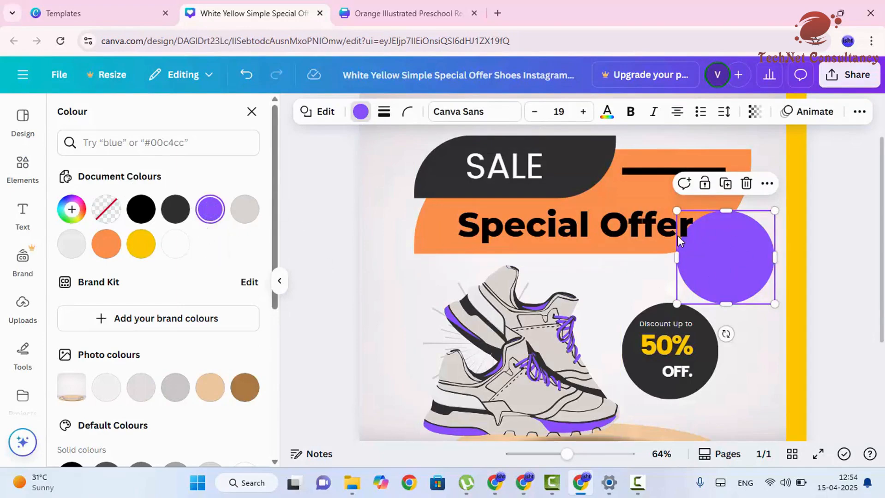
scroll(572, 300, "down", 5)
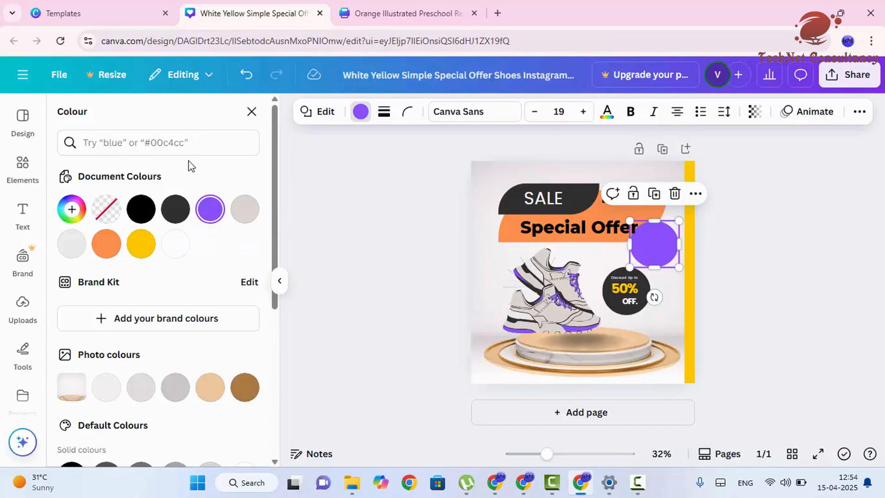
left_click(138, 252)
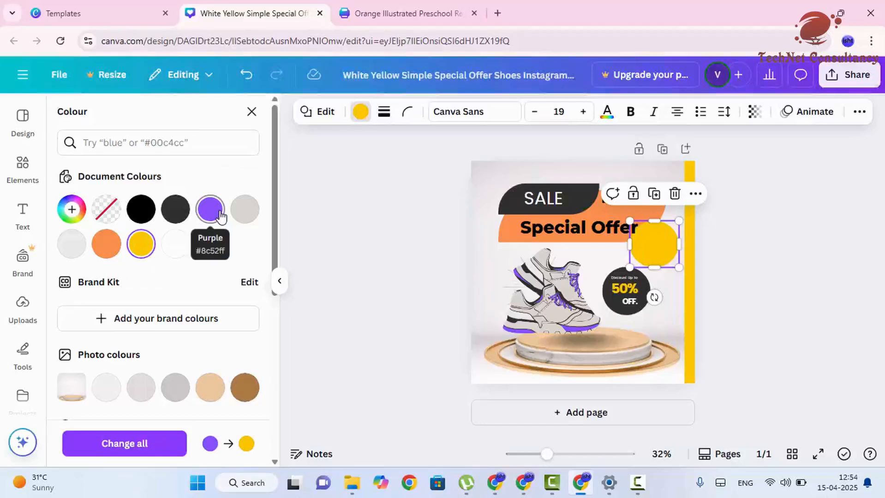
left_click(210, 210)
left_click(244, 211)
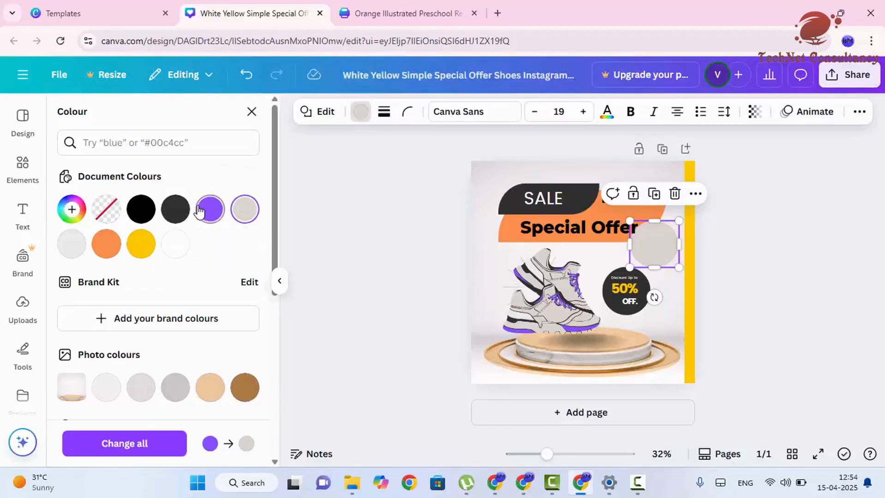
left_click(175, 210)
left_click(137, 214)
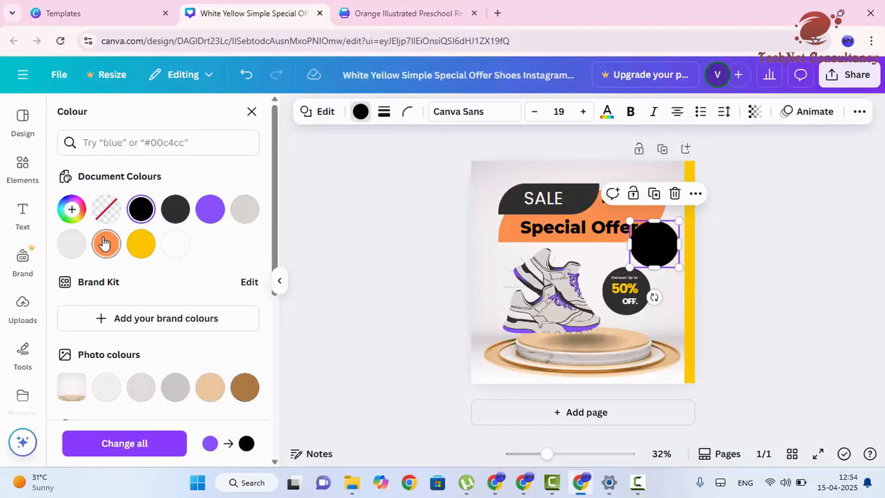
left_click(70, 245)
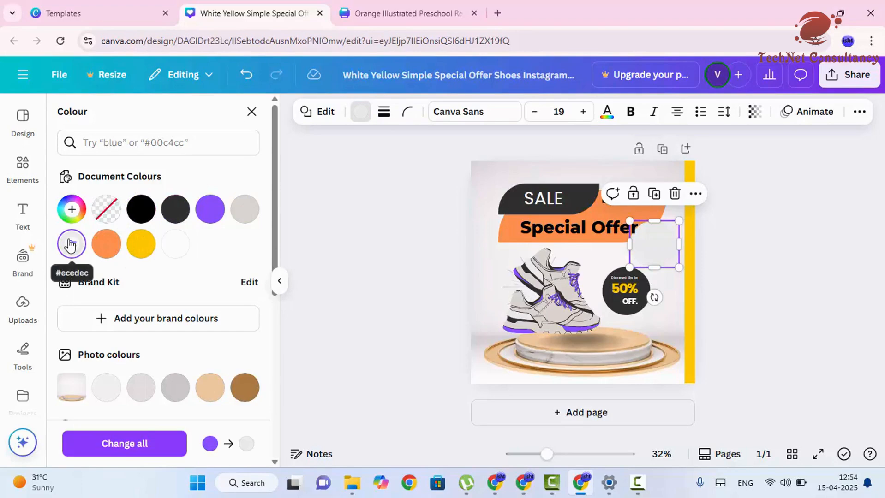
Recolour the circle beside "Special Offer" to the orange document colour and shift it slightly down and to the right.
left_click(106, 243)
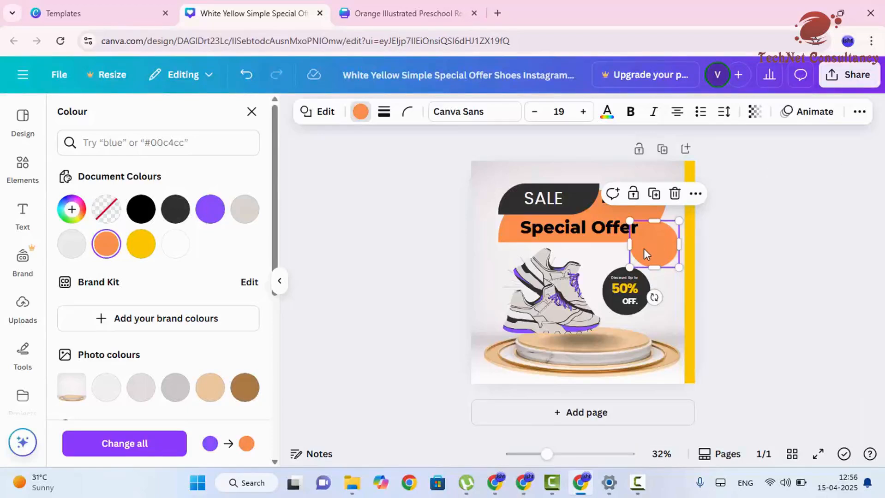
left_click_drag(644, 249, 650, 259)
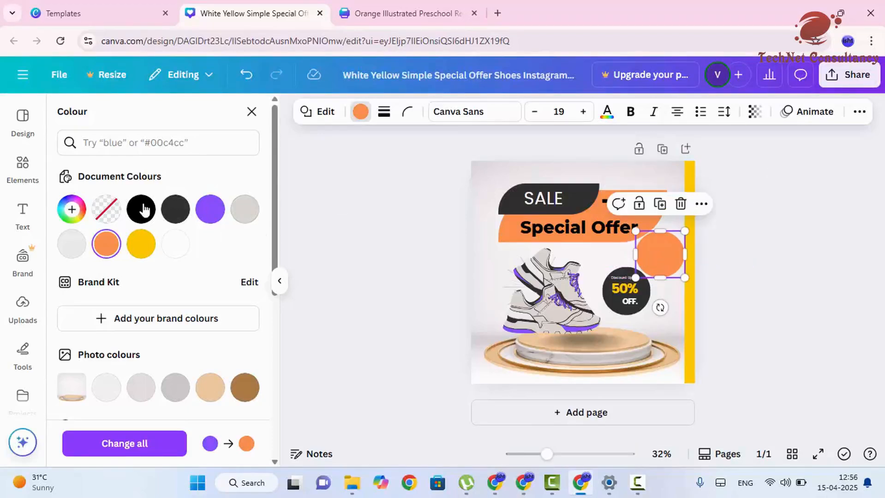
Examine the photo, default solid and gradient colour choices offered for the orange circle.
scroll(152, 221, "down", 2)
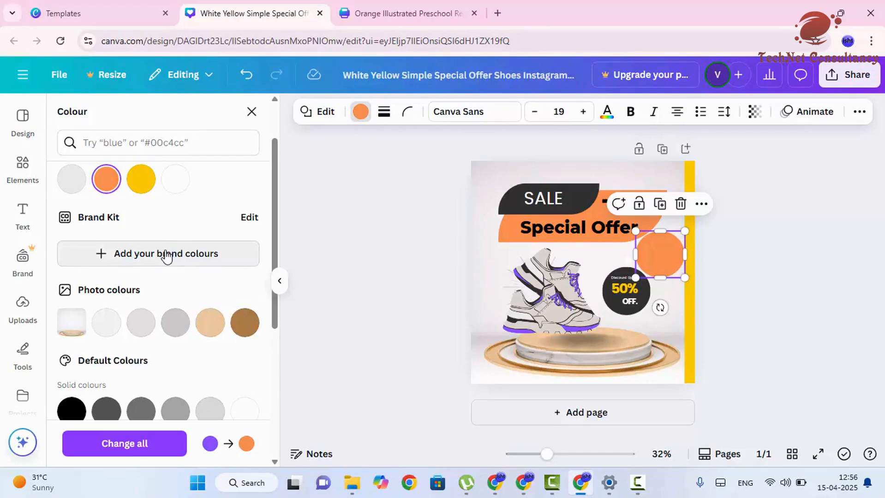
scroll(166, 255, "down", 2)
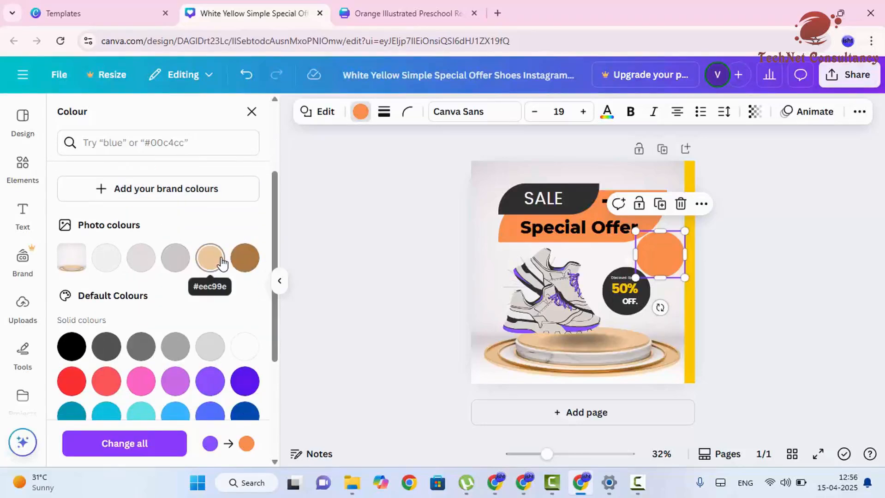
scroll(183, 260, "down", 2)
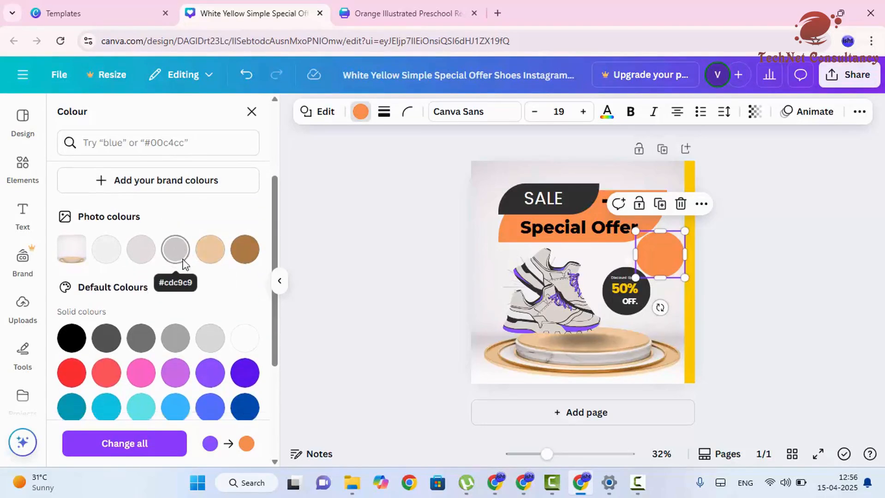
scroll(139, 305, "down", 3)
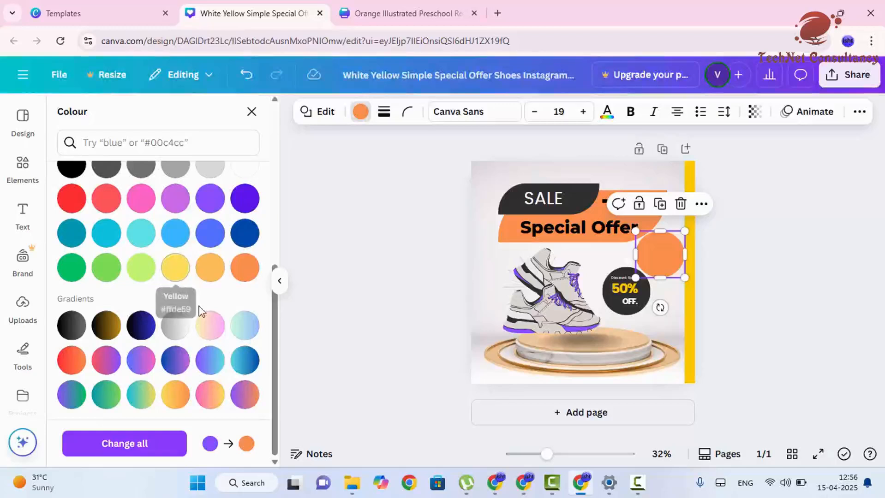
scroll(216, 346, "up", 1)
scroll(228, 328, "up", 5)
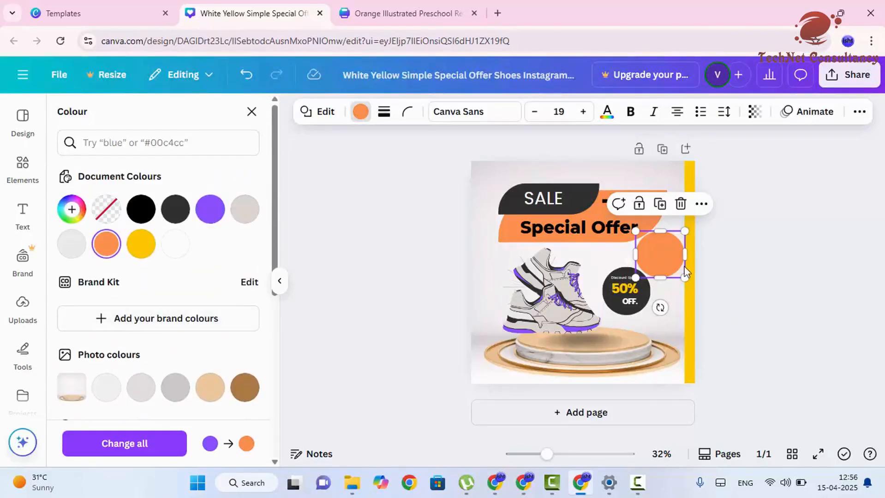
Move the orange circle onto the lower edge of the "Special Offer" banner.
left_click(669, 252)
left_click_drag(669, 253, 616, 230)
left_click(737, 218)
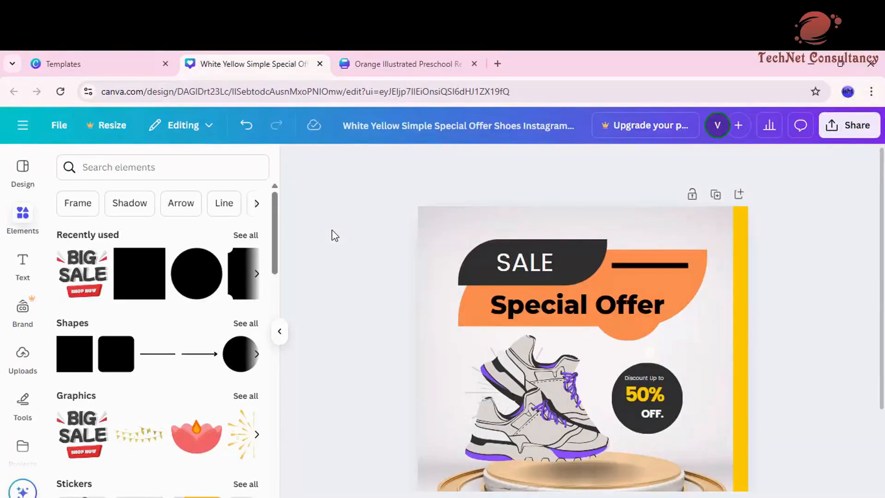
Search the elements for "Gradient" and place the alarm clock graphic over the 50% OFF badge on the poster.
left_click(131, 166)
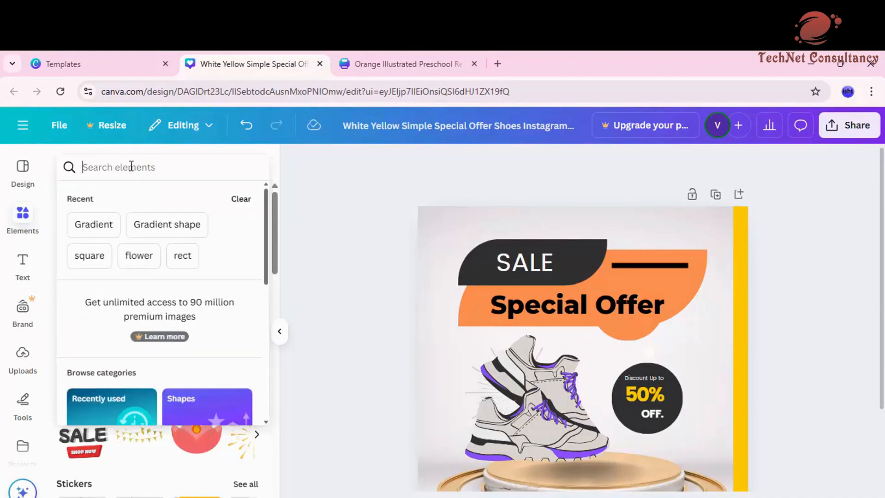
left_click(92, 224)
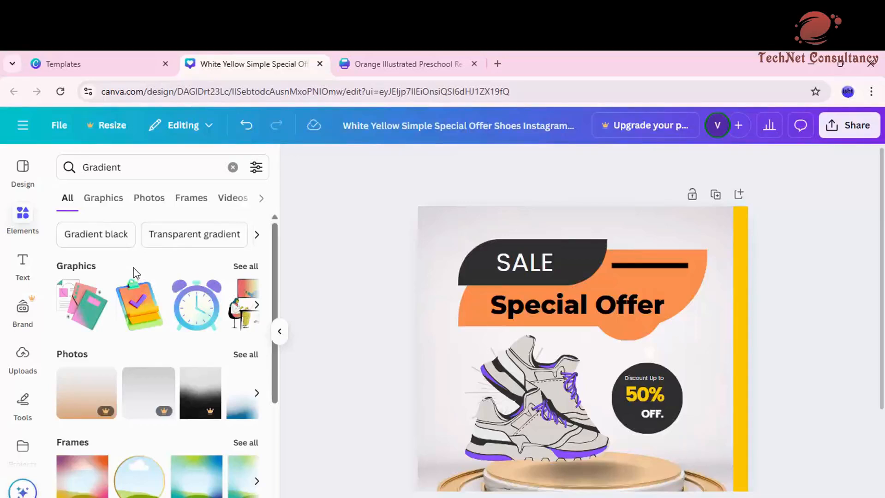
scroll(98, 342, "down", 3)
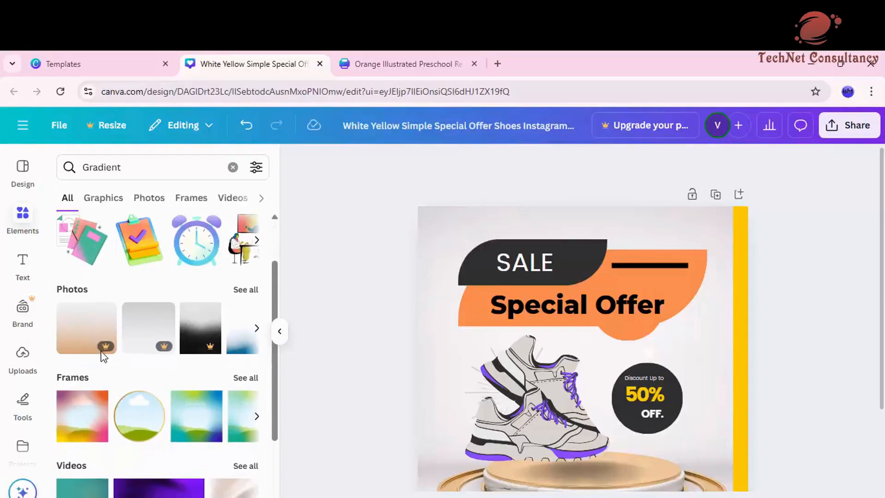
scroll(132, 329, "up", 3)
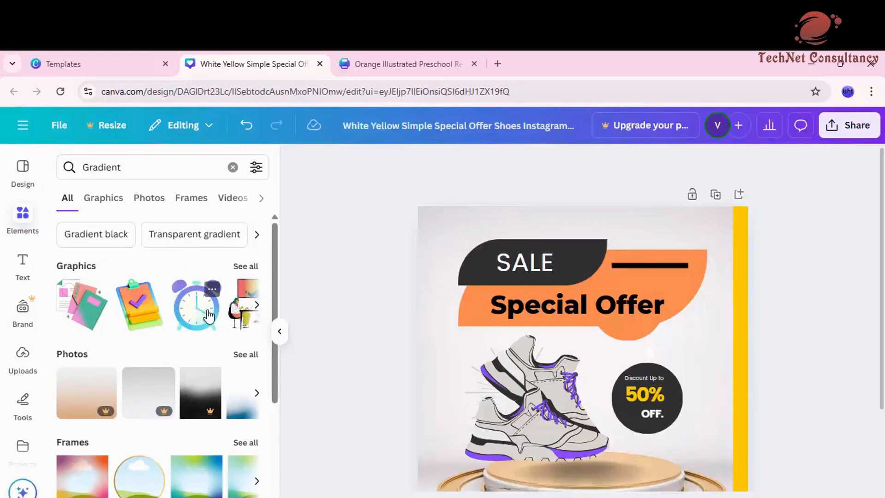
left_click_drag(209, 316, 659, 388)
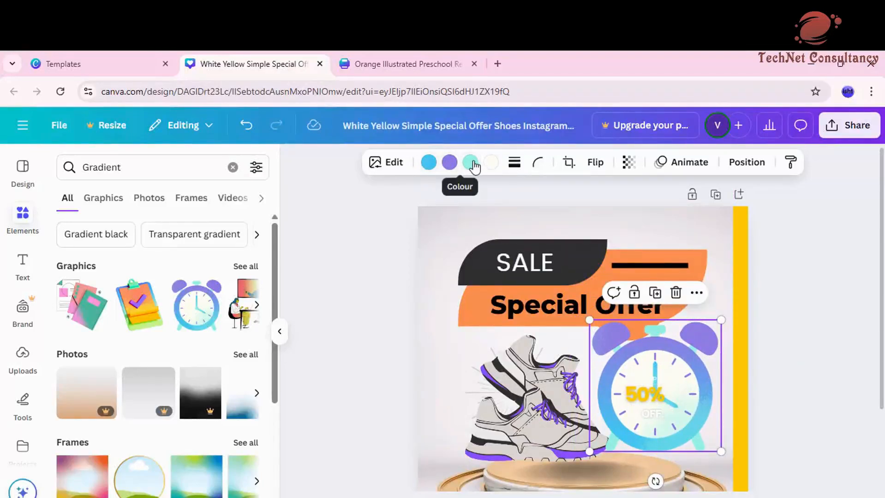
Add a blank second page and place the same alarm clock graphic on it.
scroll(701, 350, "down", 2)
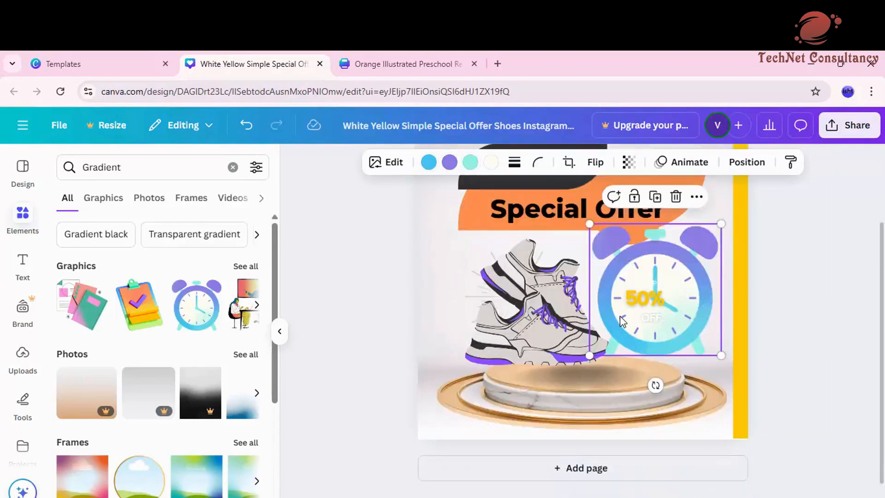
left_click(586, 469)
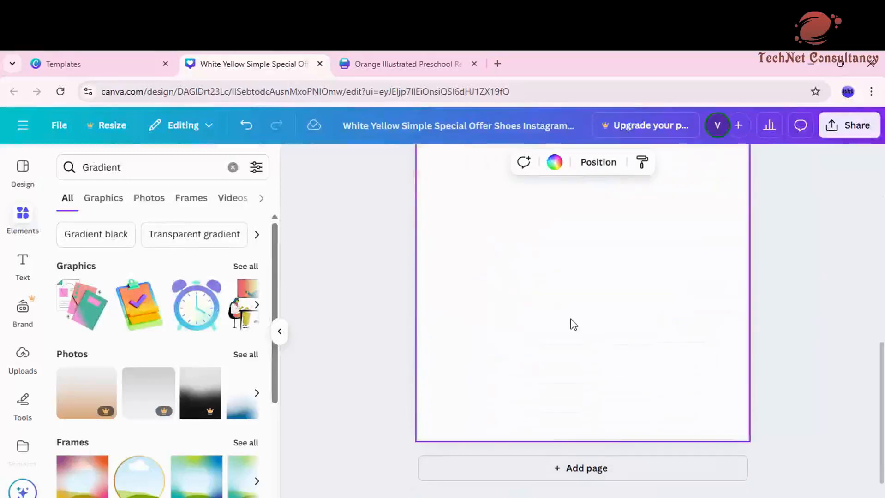
left_click_drag(197, 296, 556, 259)
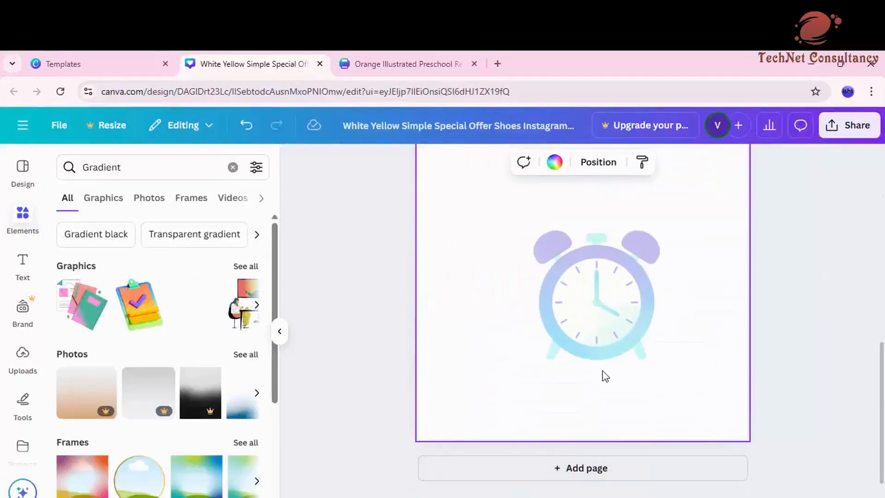
left_click_drag(606, 377, 605, 376)
Enlarge the alarm clock on page 2 and reposition it near the middle of the page.
left_click_drag(558, 497, 510, 497)
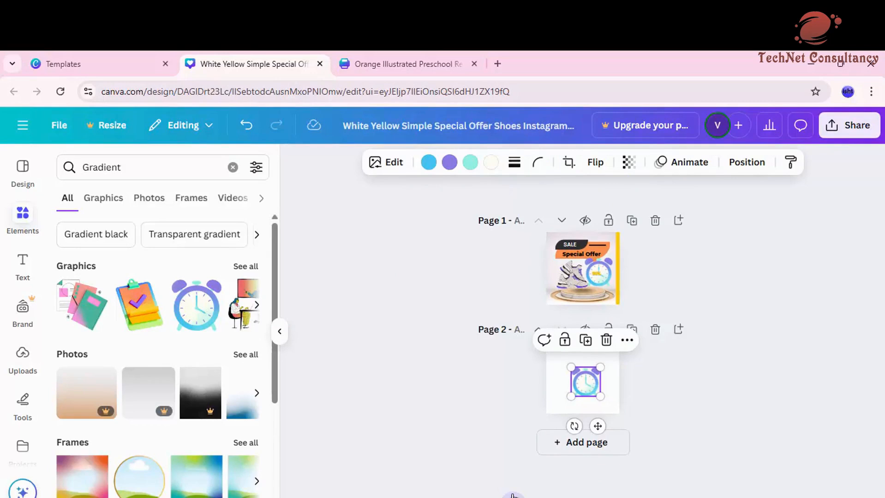
left_click_drag(513, 497, 557, 497)
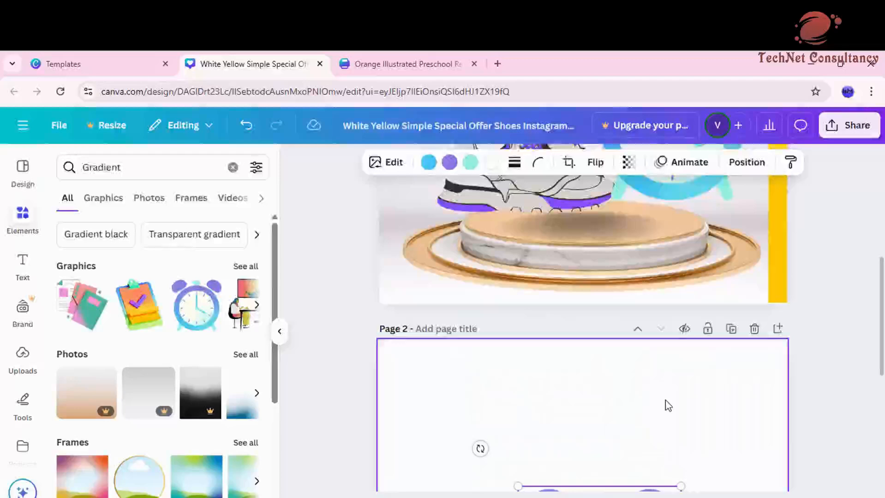
scroll(691, 371, "down", 3)
scroll(688, 374, "down", 2)
scroll(602, 326, "up", 2)
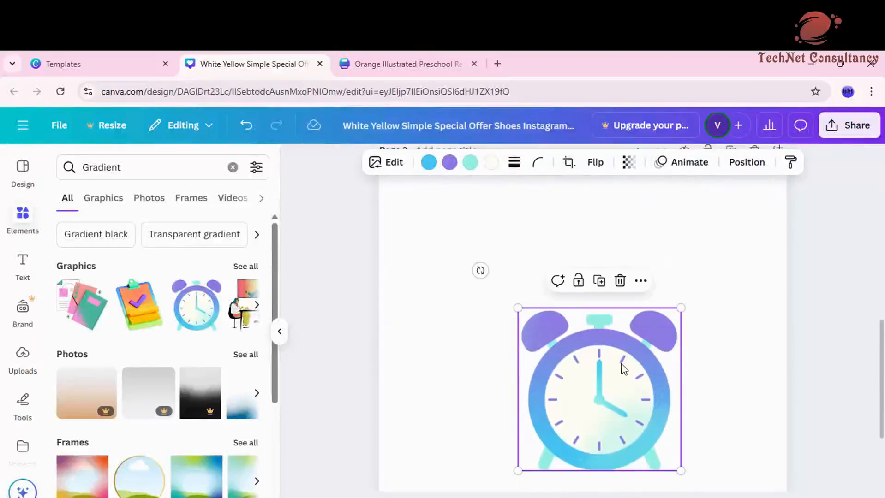
left_click_drag(600, 346, 546, 284)
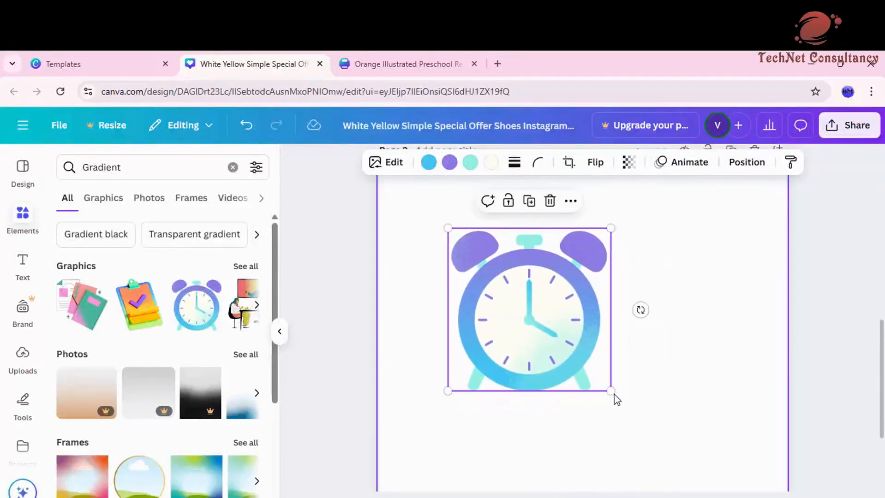
left_click_drag(610, 391, 717, 460)
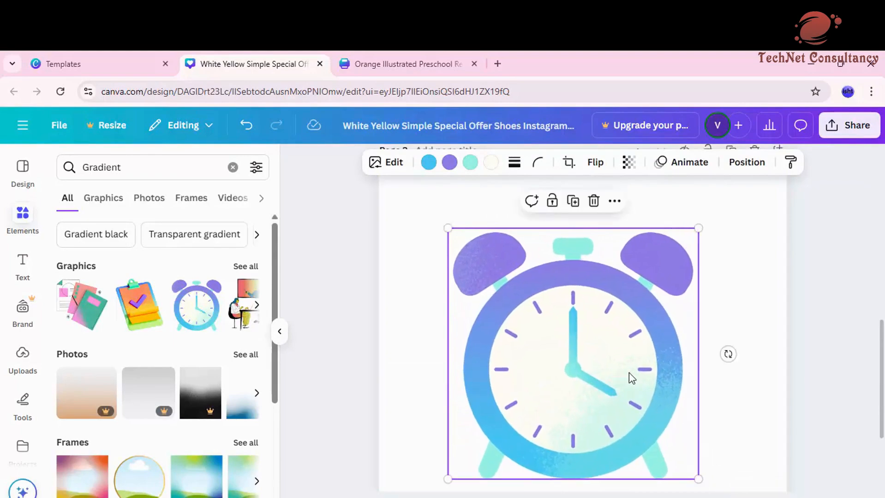
left_click_drag(629, 373, 650, 377)
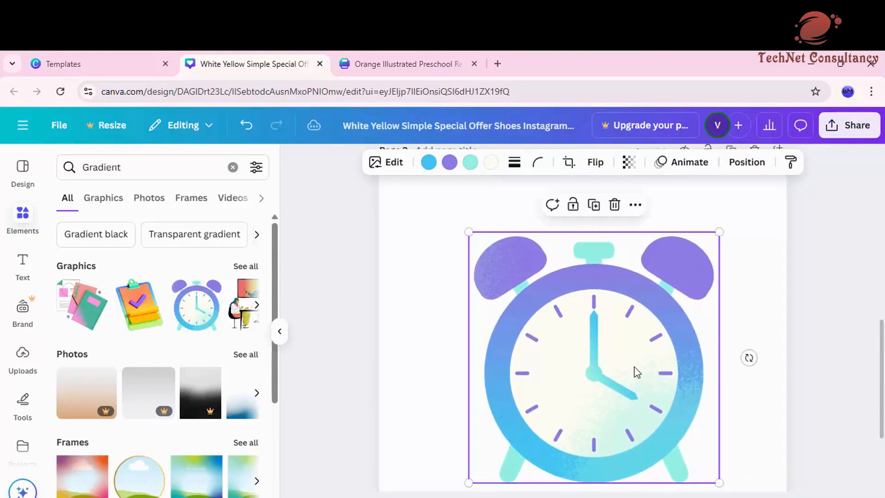
Recolour the page 2 clock with document colours: orange lower rim and hands, bright purple bells, lavender legs and top button, yellow face.
left_click(429, 171)
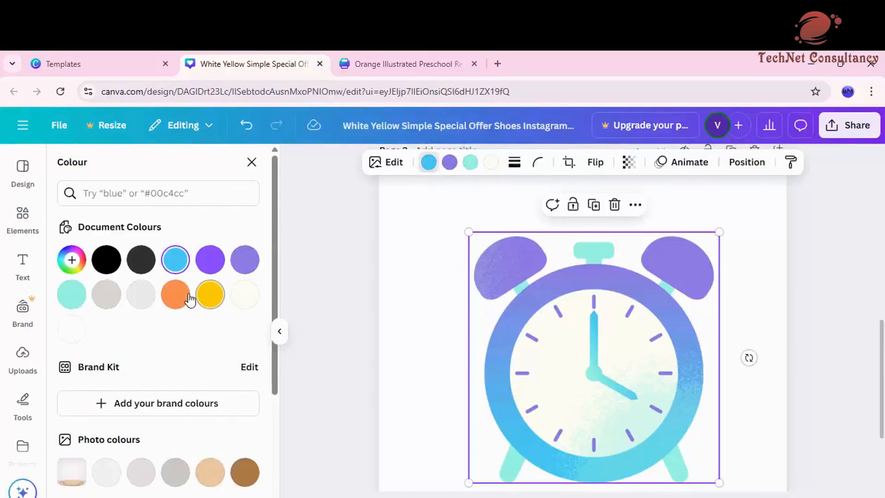
left_click(191, 300)
left_click(449, 162)
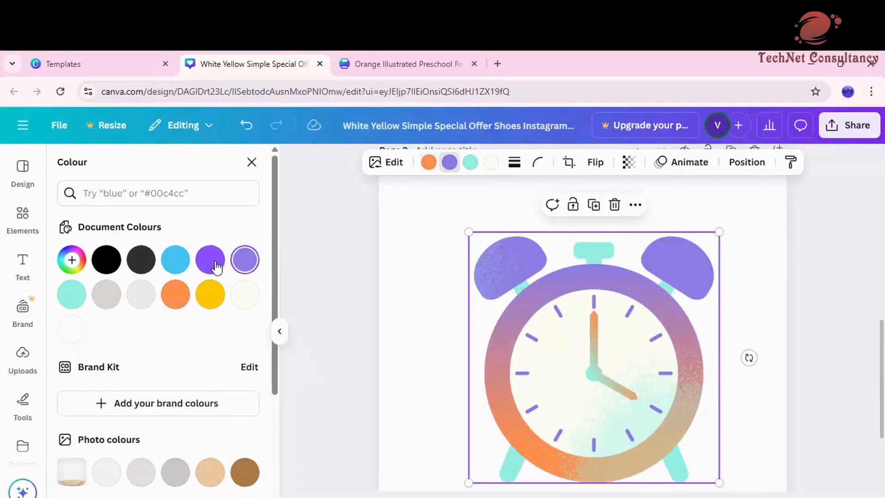
left_click(211, 263)
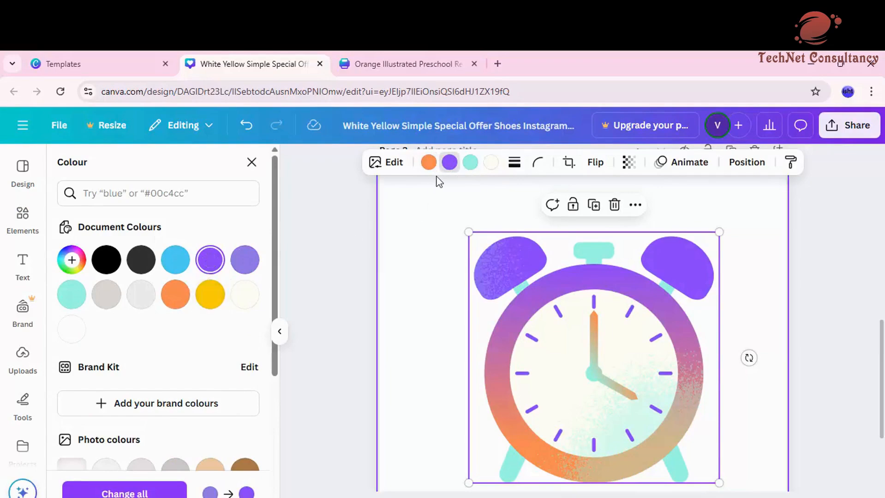
left_click(469, 163)
left_click(257, 268)
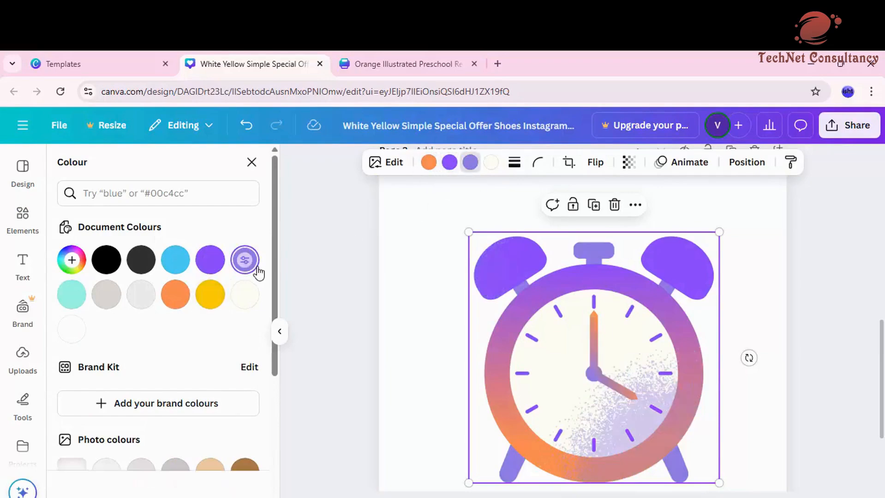
left_click(491, 163)
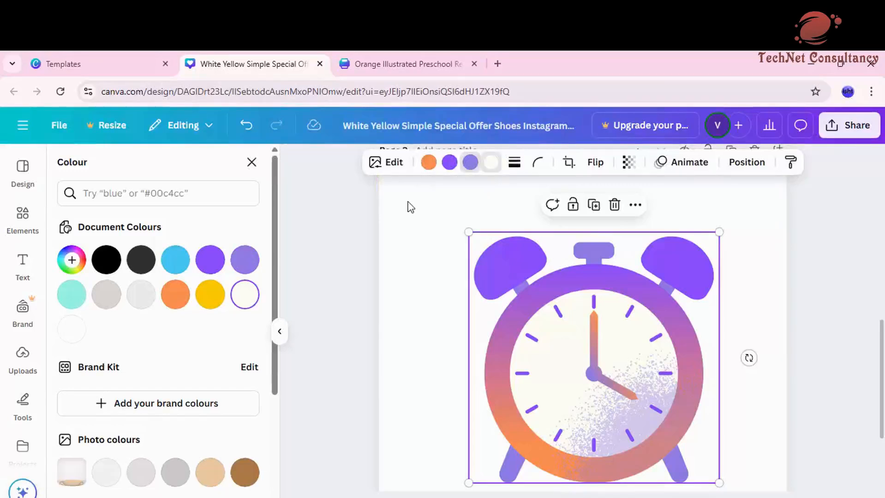
left_click(213, 301)
left_click(685, 320)
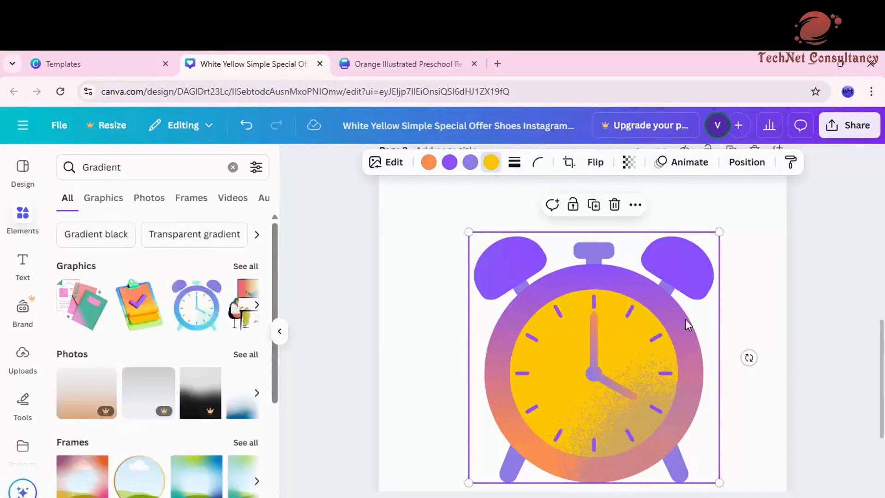
scroll(686, 319, "down", 5)
left_click(709, 321)
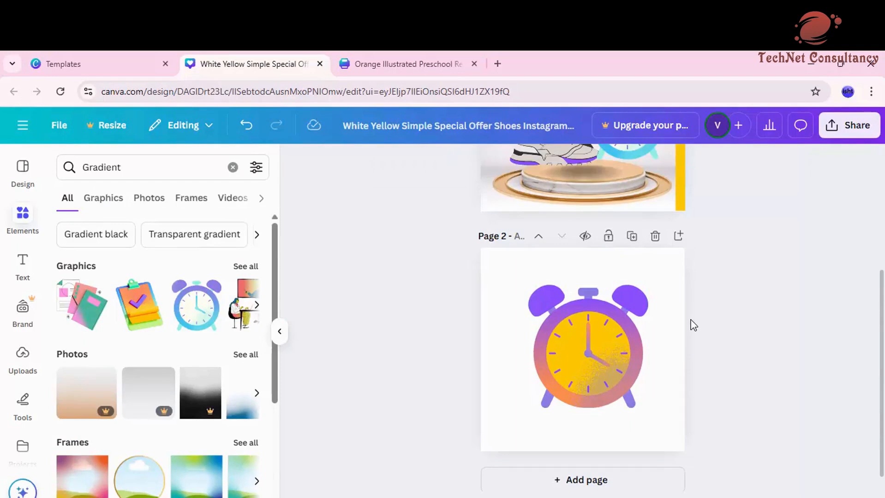
Add the beige gradient photo from the Gradient results to page 2 and position it centrally over the alarm clock.
scroll(104, 387, "down", 2)
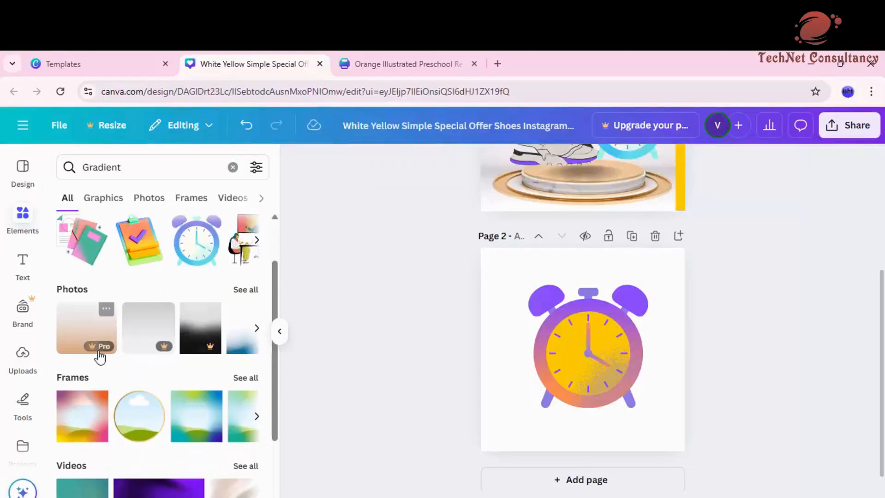
left_click_drag(112, 342, 558, 324)
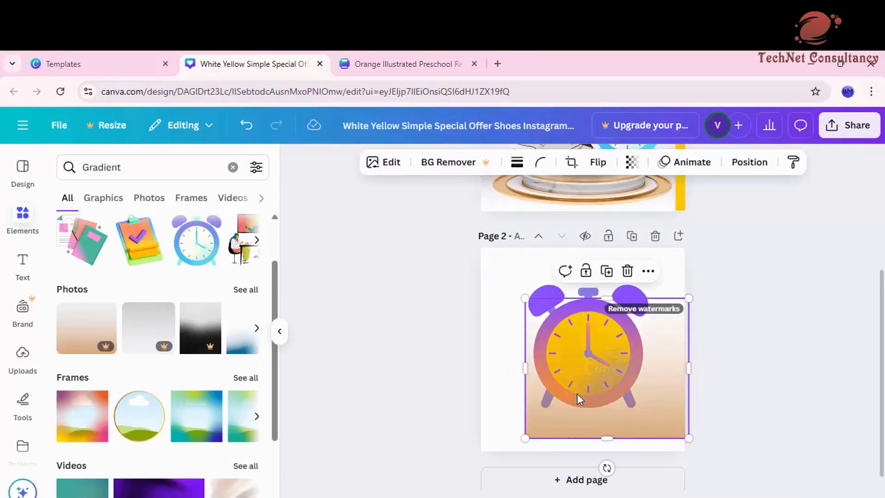
left_click_drag(577, 394, 512, 355)
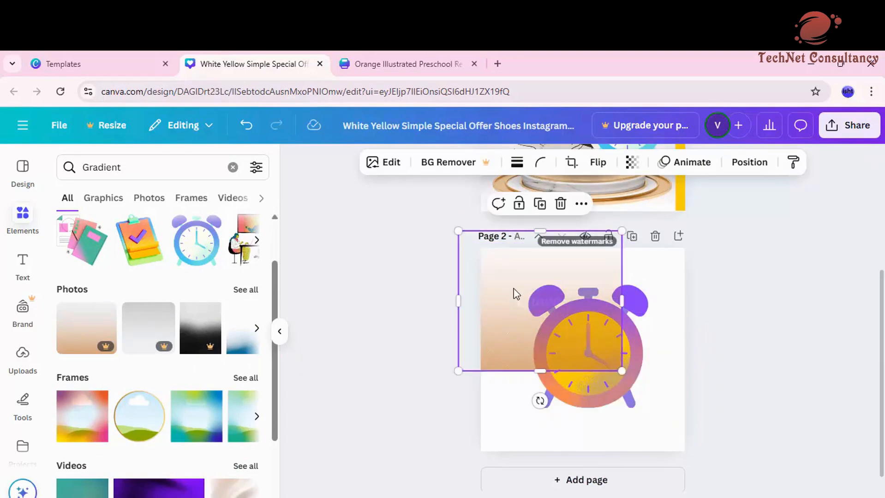
left_click_drag(531, 327, 567, 359)
left_click(716, 344)
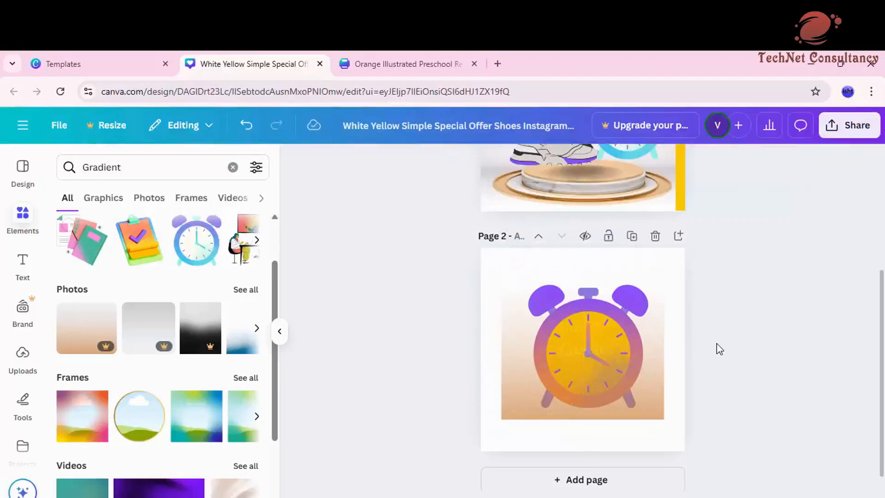
Send the beige gradient photo backward behind the alarm clock and centre the clock over it.
left_click(614, 370)
right_click(614, 370)
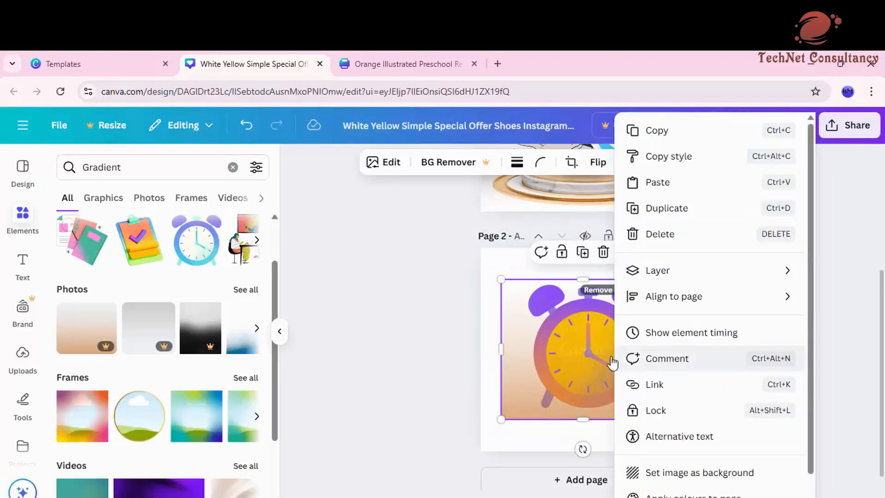
mouse_move(644, 272)
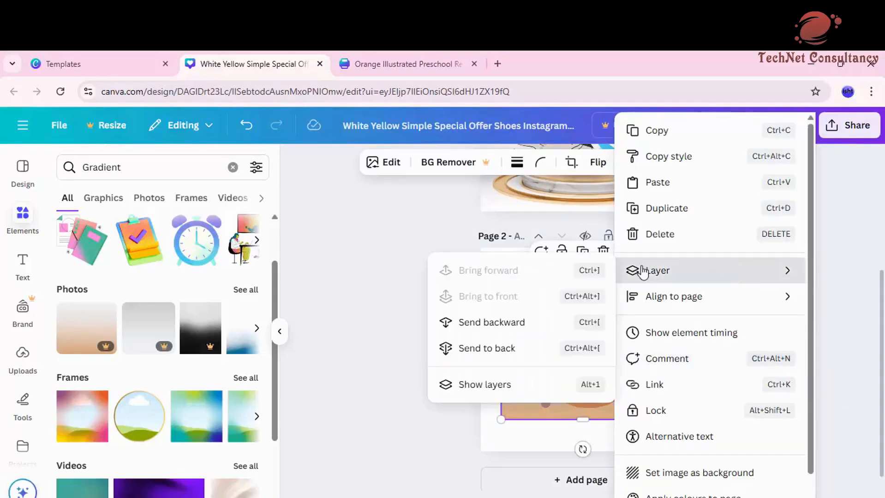
left_click(486, 333)
left_click(618, 345)
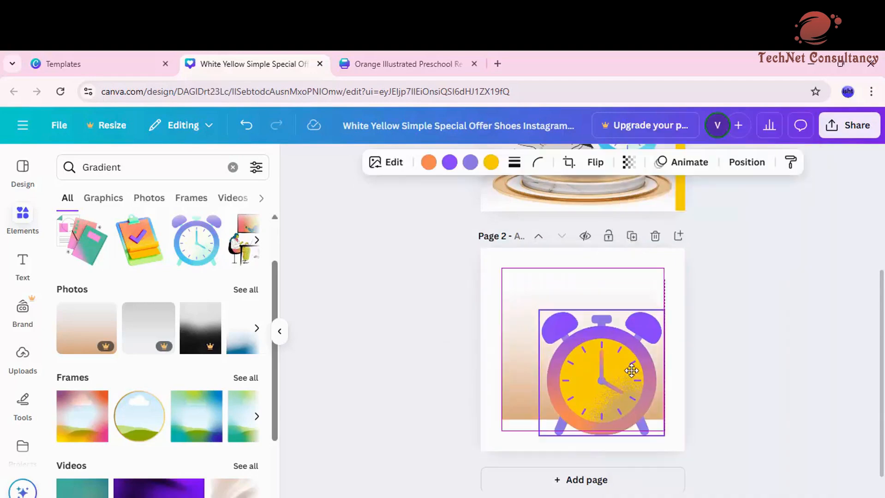
left_click_drag(632, 371, 613, 345)
left_click(750, 325)
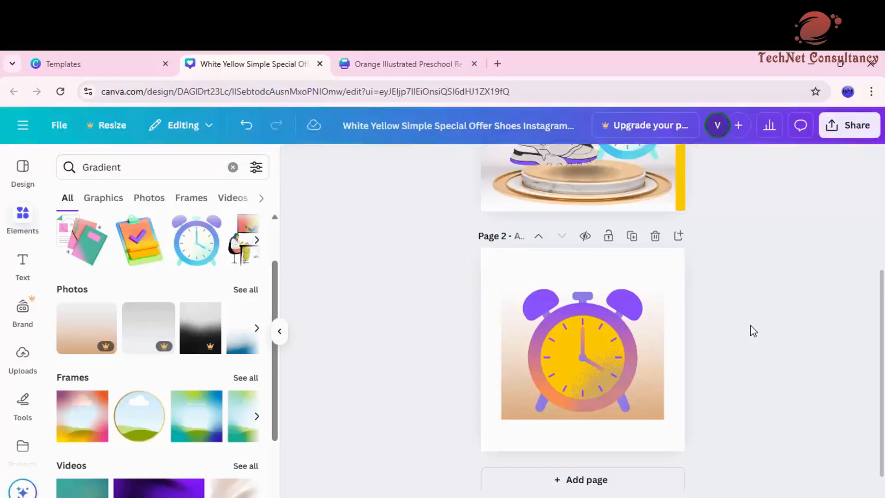
Look through the Gradient search results, comparing the frames, videos, graphics and photos categories.
scroll(136, 369, "down", 2)
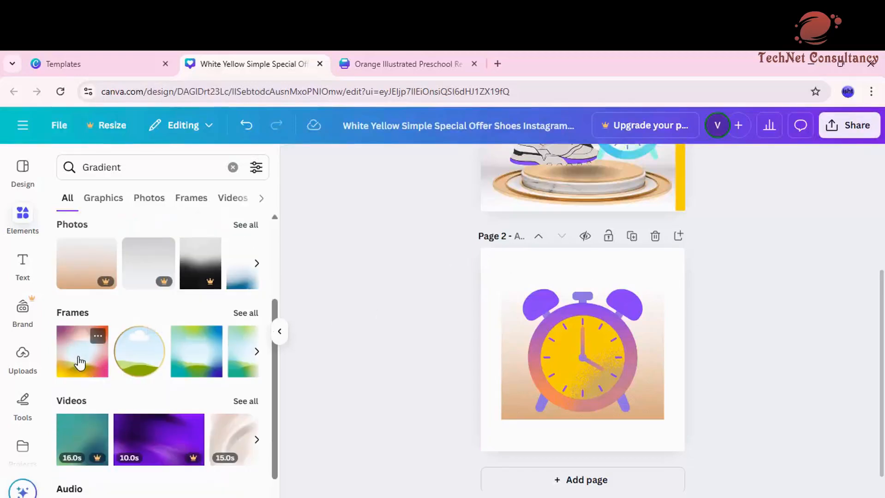
scroll(83, 376, "down", 1)
scroll(177, 319, "up", 4)
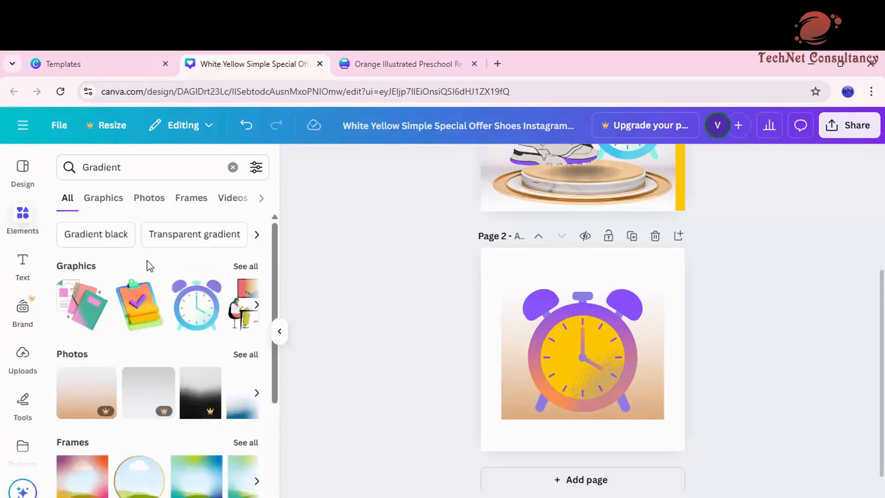
left_click(106, 203)
left_click(147, 198)
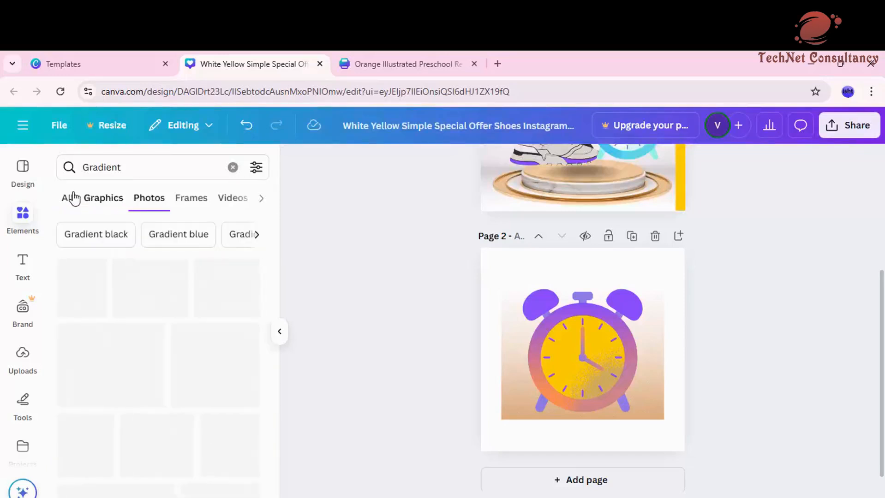
left_click(69, 199)
left_click(113, 198)
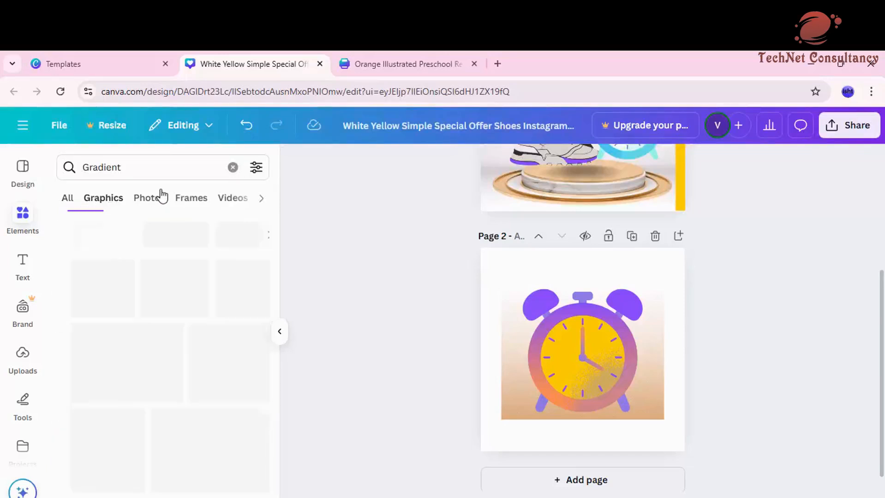
left_click(149, 197)
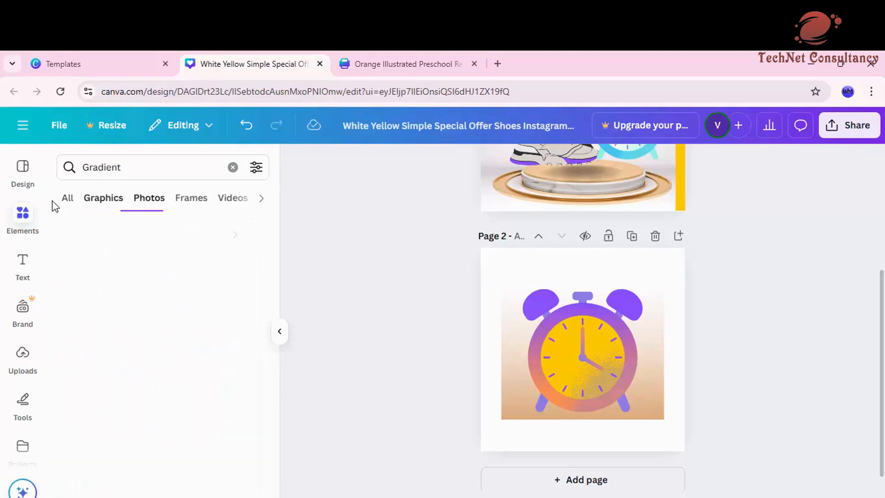
left_click(67, 200)
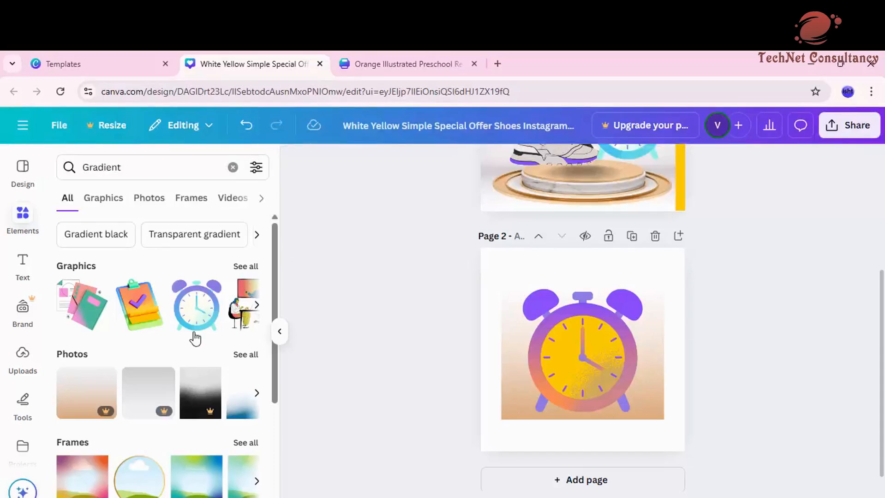
Search the elements for "Gradient shape" and browse the graphics, photos and frames offered.
left_click(179, 164)
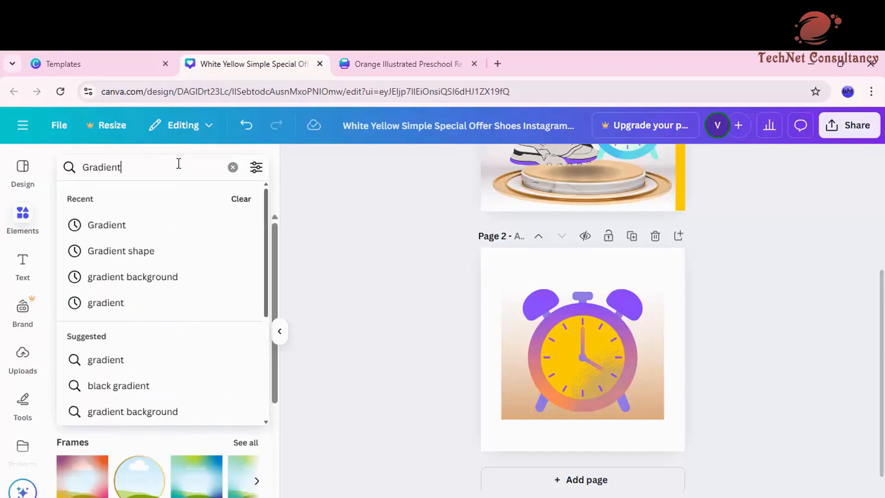
left_click(141, 251)
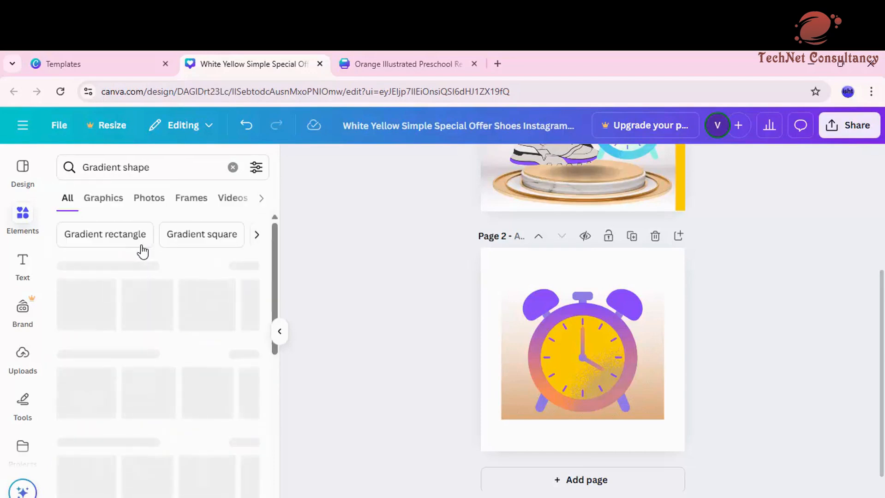
scroll(147, 286, "down", 3)
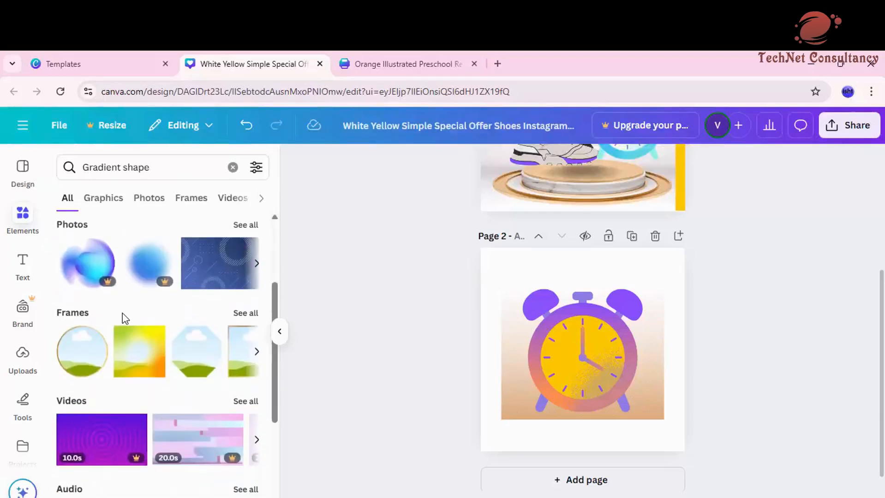
scroll(124, 319, "up", 3)
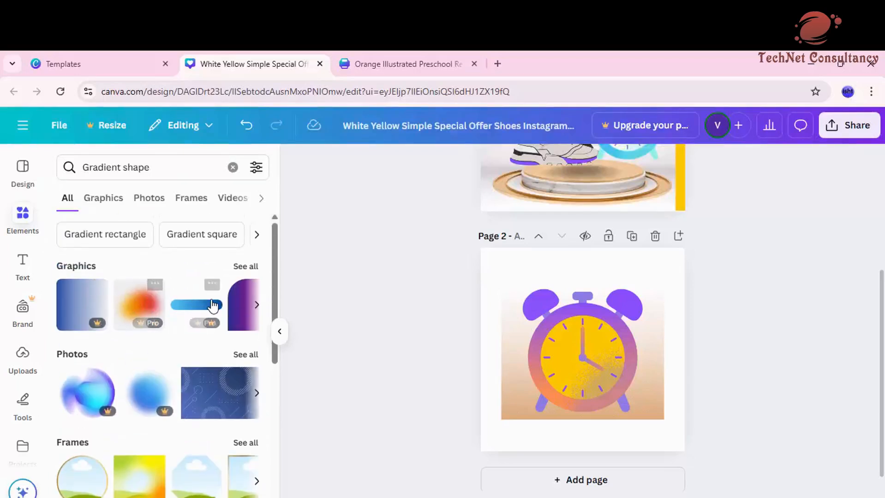
left_click(255, 307)
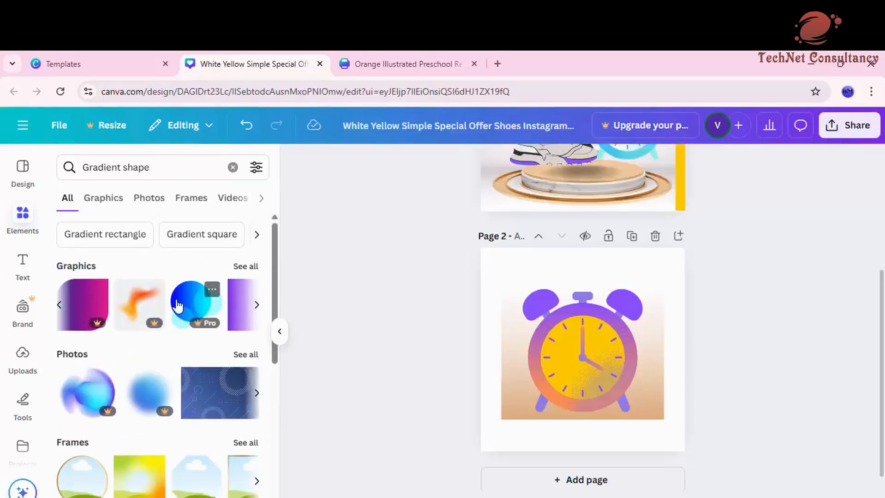
Delete the alarm clock and the beige gradient photo from page 2.
left_click(541, 346)
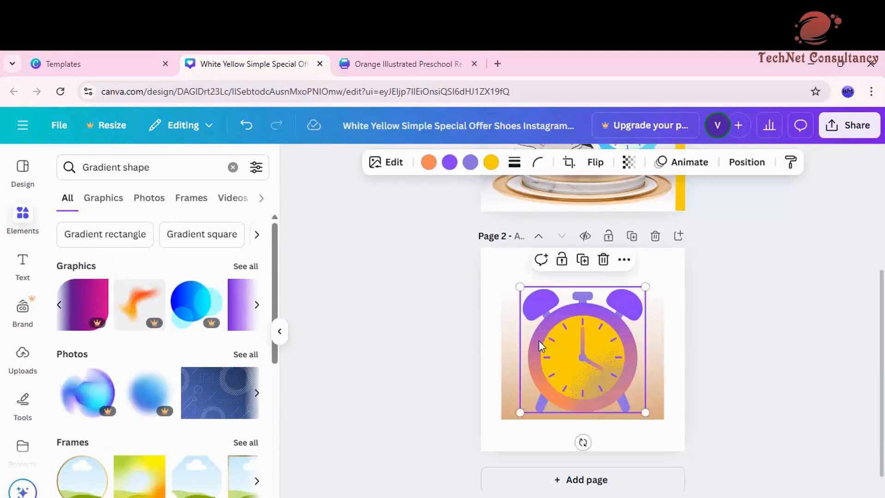
key("Delete")
left_click(539, 344)
key("Delete")
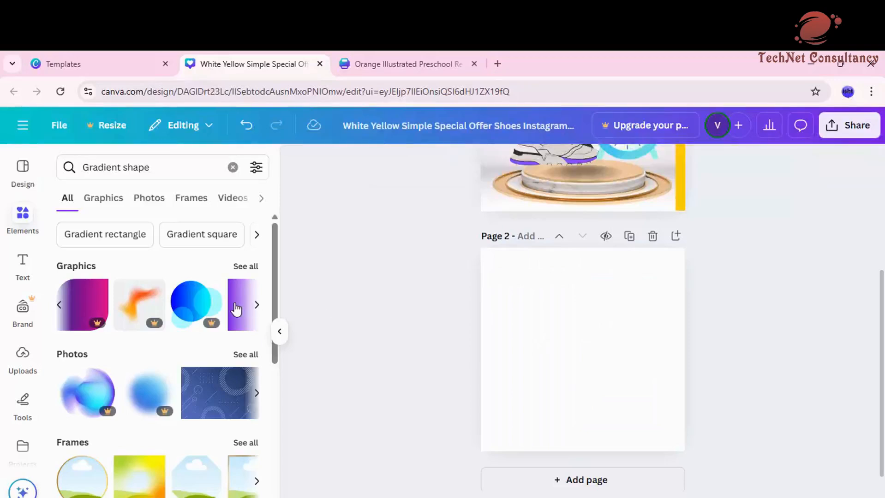
Add the blue overlapping circles graphic to page 2, enlarge it and centre it on the page.
left_click_drag(205, 307, 552, 305)
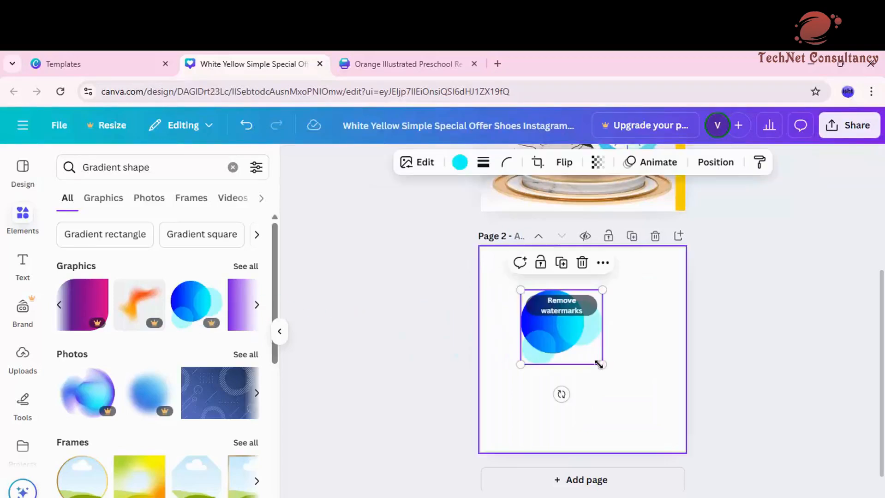
left_click_drag(599, 365, 677, 430)
left_click_drag(623, 380, 607, 367)
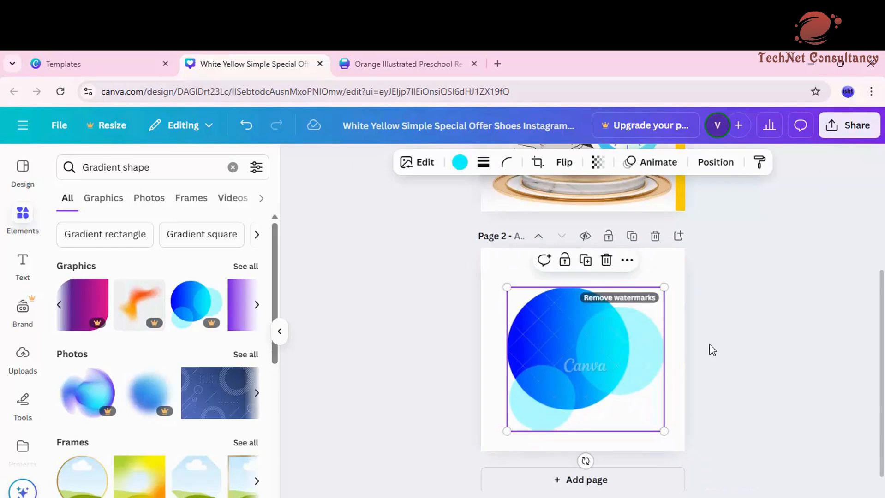
Try orange, bright purple, light blue and yellow document colours on the circles graphic's two pale circles and inspect the yellow version up close.
left_click(457, 163)
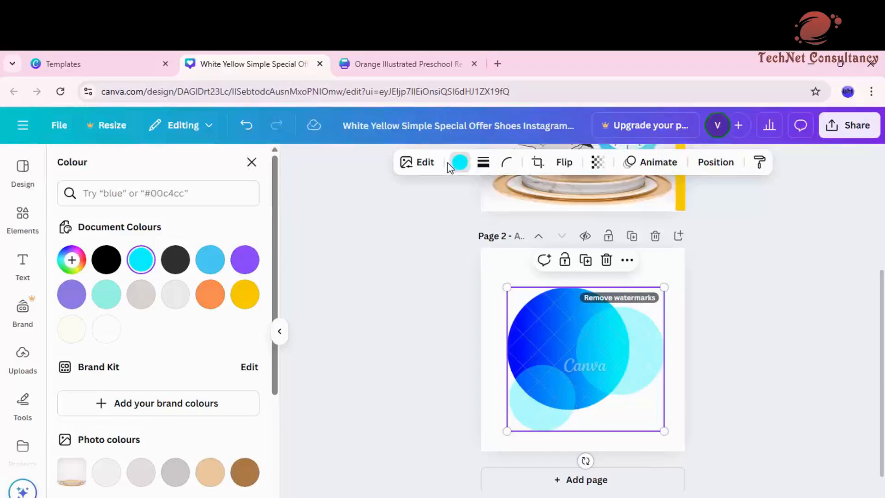
scroll(174, 320, "down", 4)
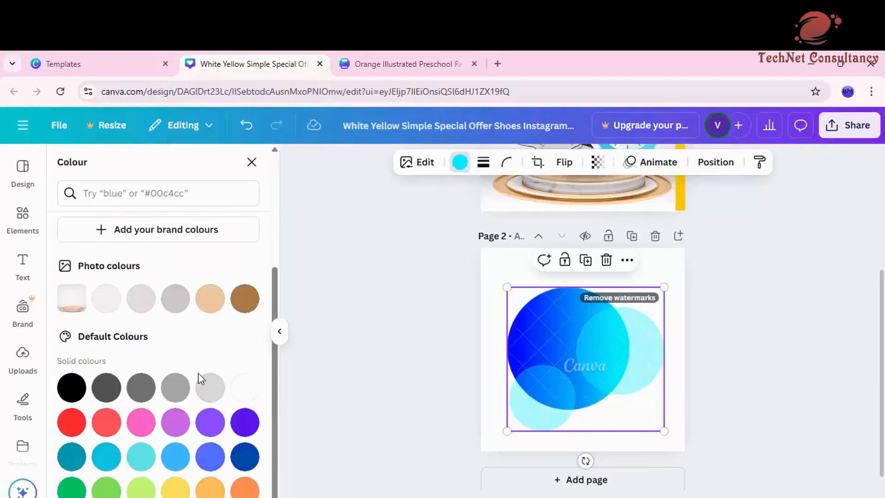
scroll(195, 386, "up", 3)
scroll(196, 388, "down", 3)
scroll(198, 383, "up", 4)
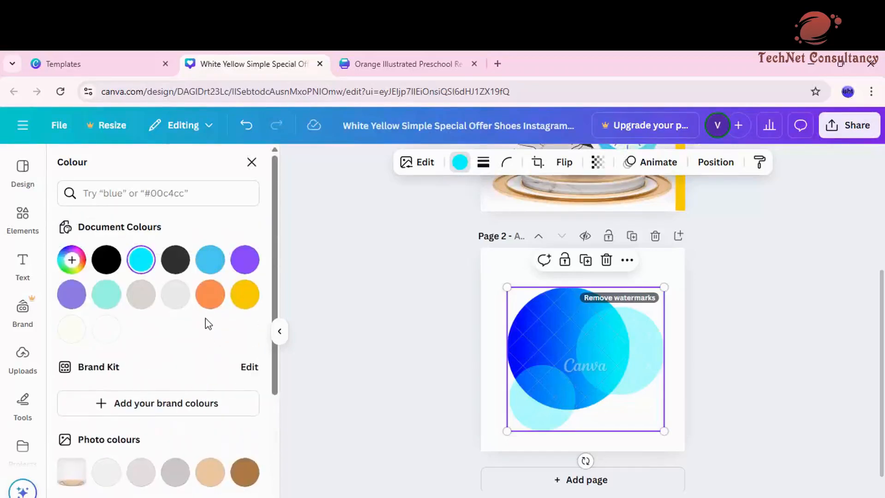
left_click(210, 295)
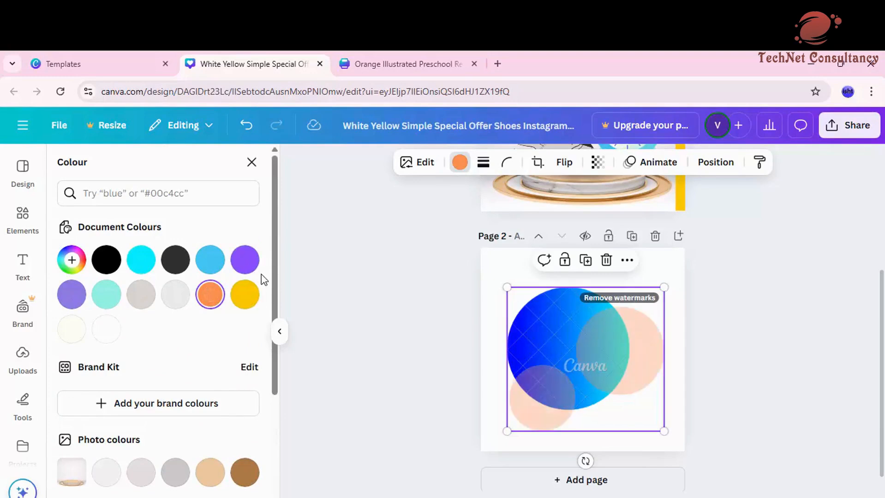
left_click(244, 260)
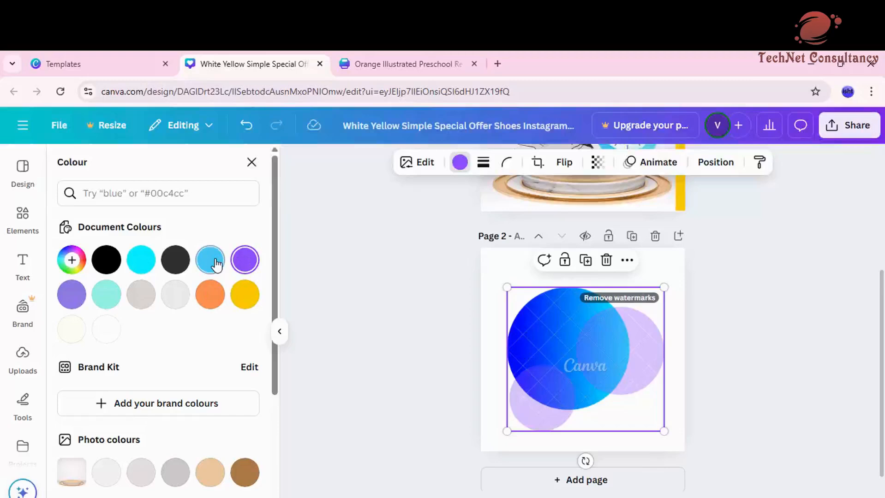
left_click(217, 265)
left_click(245, 294)
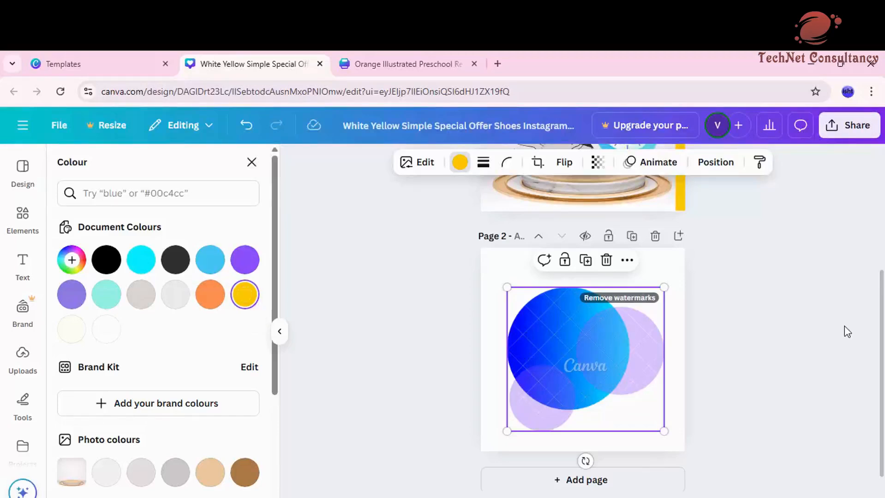
left_click(586, 377)
scroll(586, 377, "up", 3)
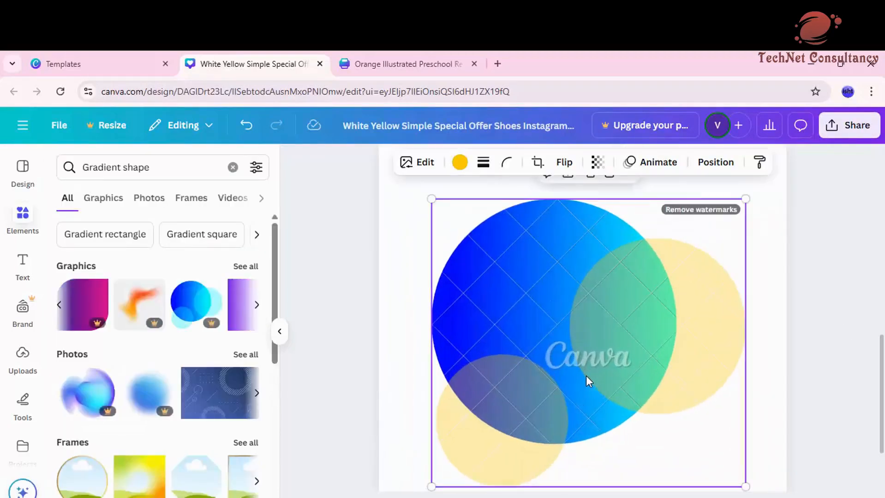
scroll(586, 376, "up", 5)
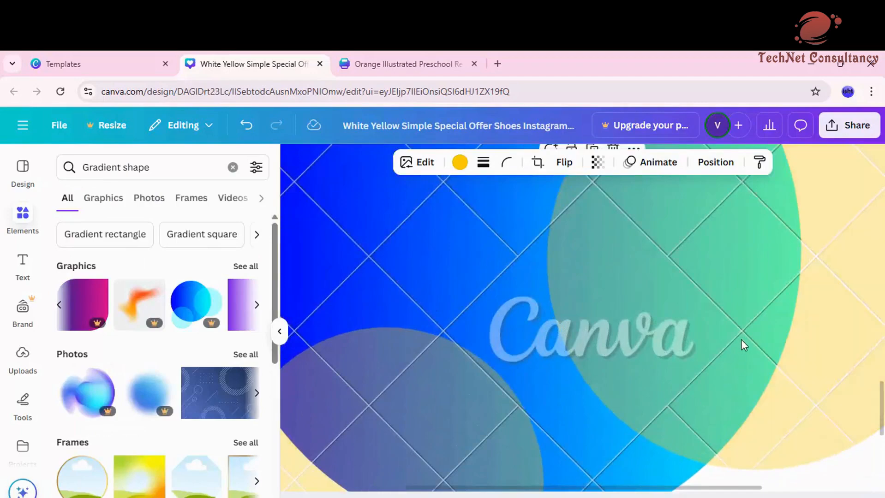
scroll(742, 339, "down", 5)
left_click(805, 325)
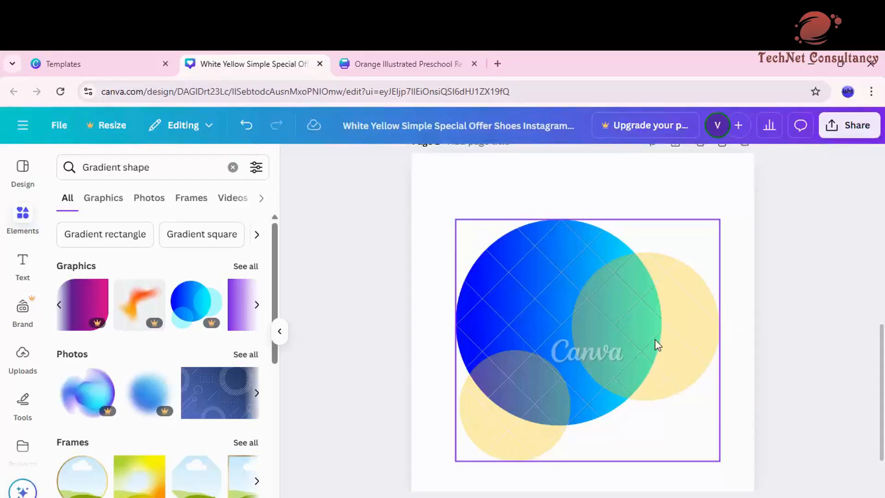
Undo the yellow recolouring of the circles graphic and delete the graphic from page 2.
key("ctrl+z")
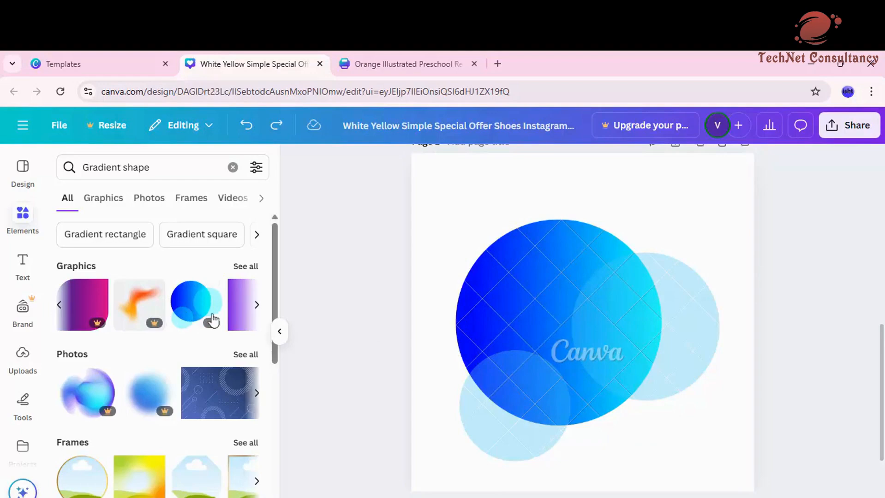
left_click(548, 321)
key("Delete")
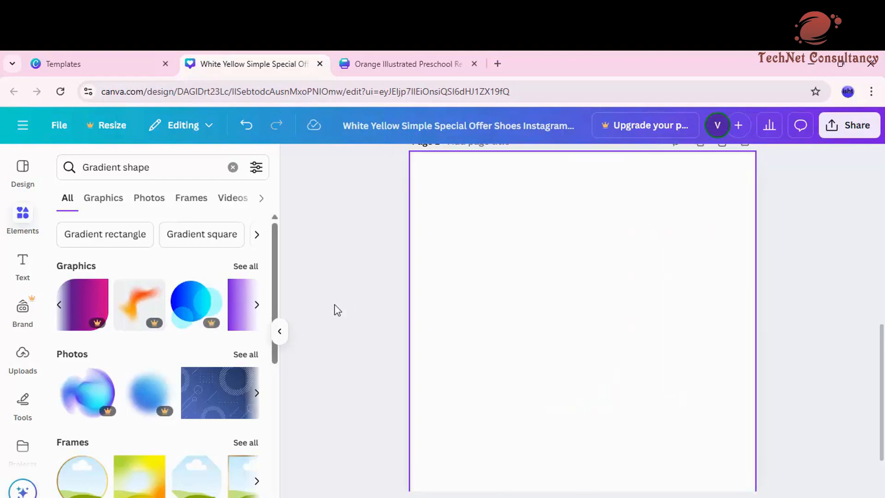
Try the blue and purple blurred blob photo in the middle of page 2 and delete it again.
scroll(200, 351, "down", 3)
scroll(214, 353, "up", 2)
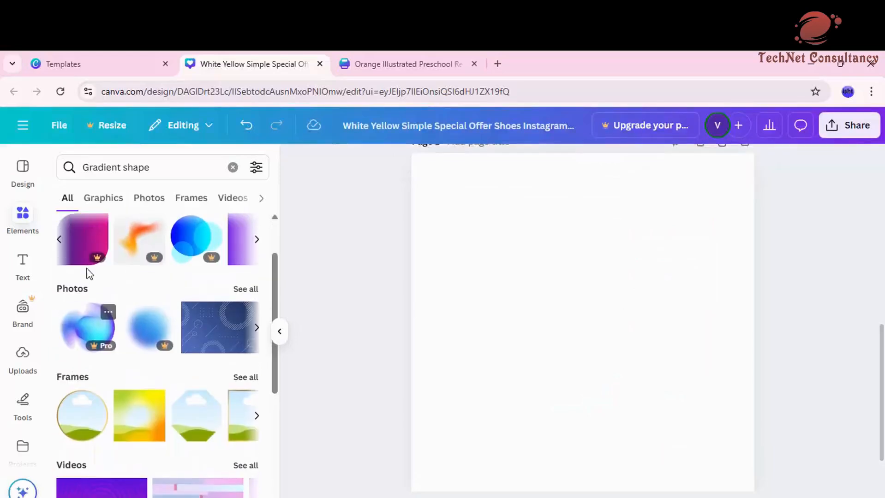
left_click_drag(87, 325, 590, 317)
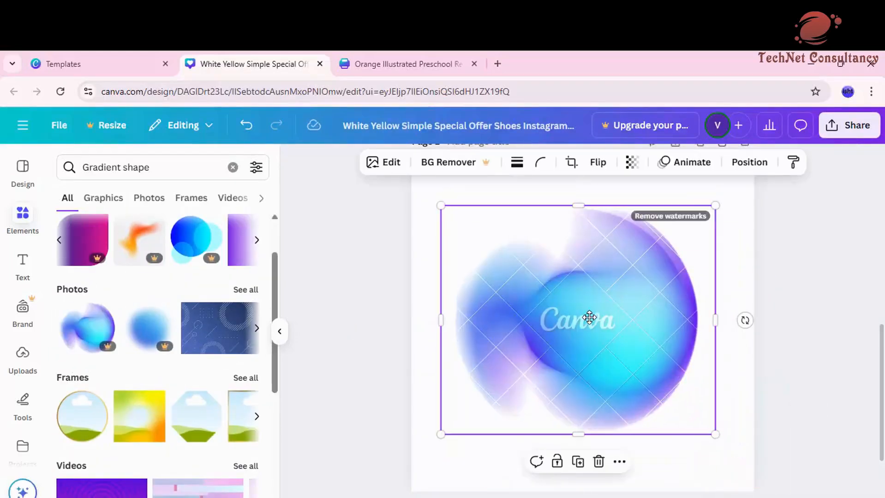
left_click(825, 320)
left_click(668, 319)
key("Delete")
Look through the rest of the Gradient shape results, including the videos, audio and mockups.
scroll(99, 360, "down", 3)
scroll(99, 365, "down", 3)
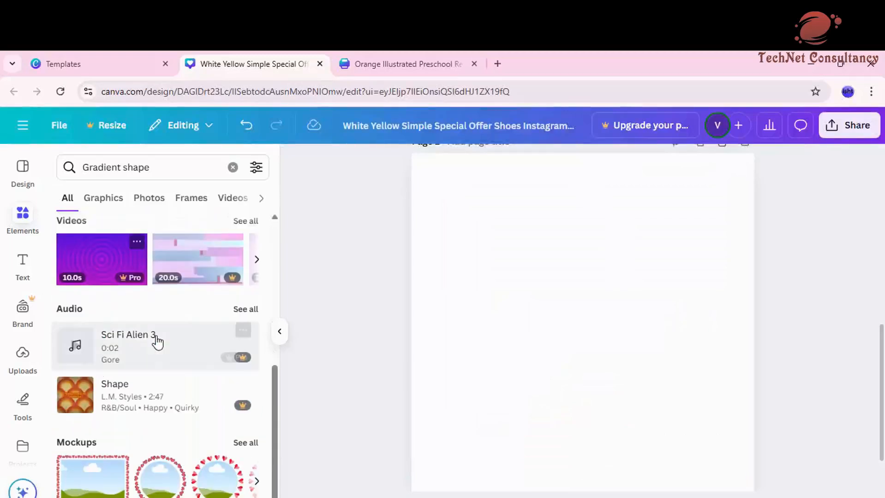
scroll(152, 388, "up", 1)
scroll(197, 354, "up", 2)
scroll(179, 379, "down", 3)
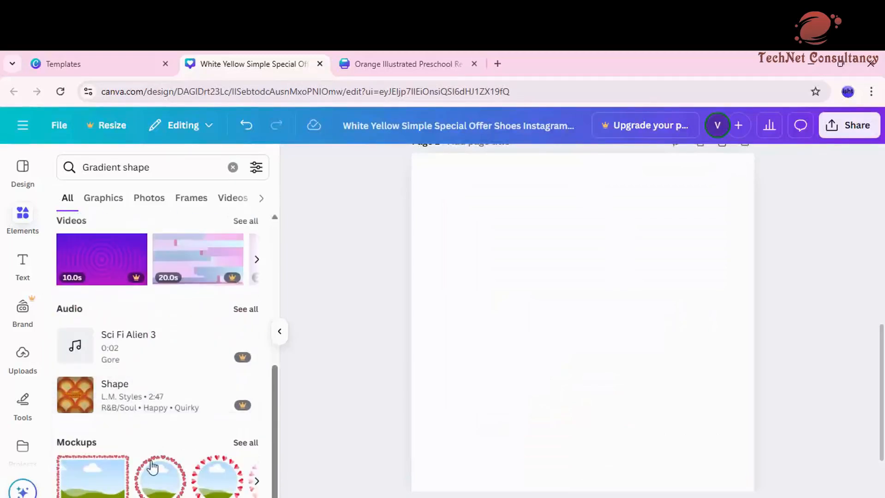
scroll(162, 397, "up", 5)
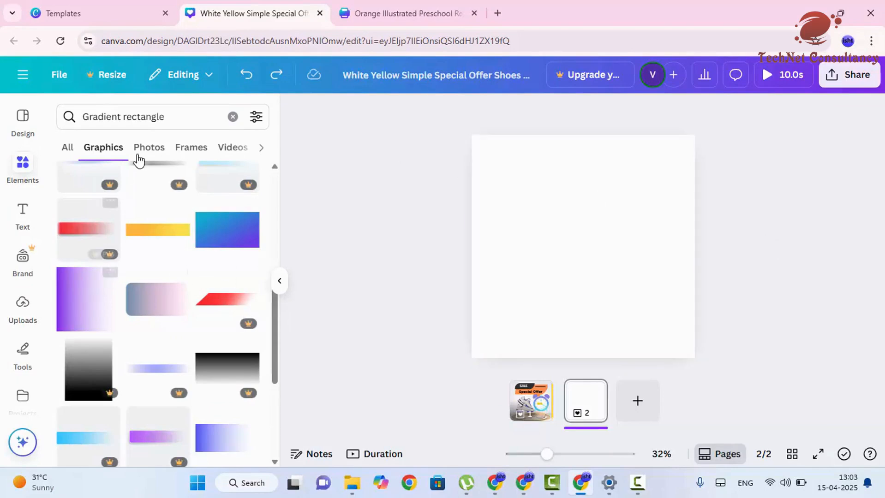
Add the purple-to-white gradient square from the Gradient rectangle graphics to page 2 and enlarge it to nearly fill the page.
left_click_drag(123, 313, 552, 236)
left_click_drag(596, 258, 674, 359)
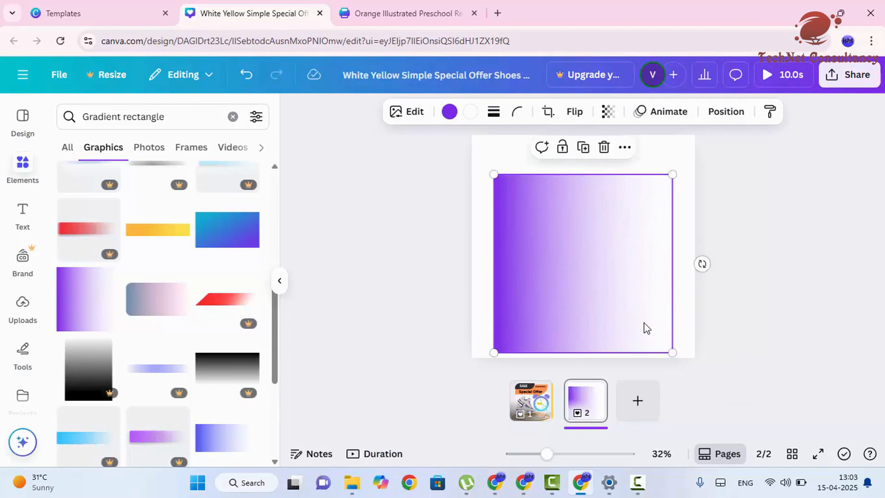
left_click_drag(643, 326, 630, 296)
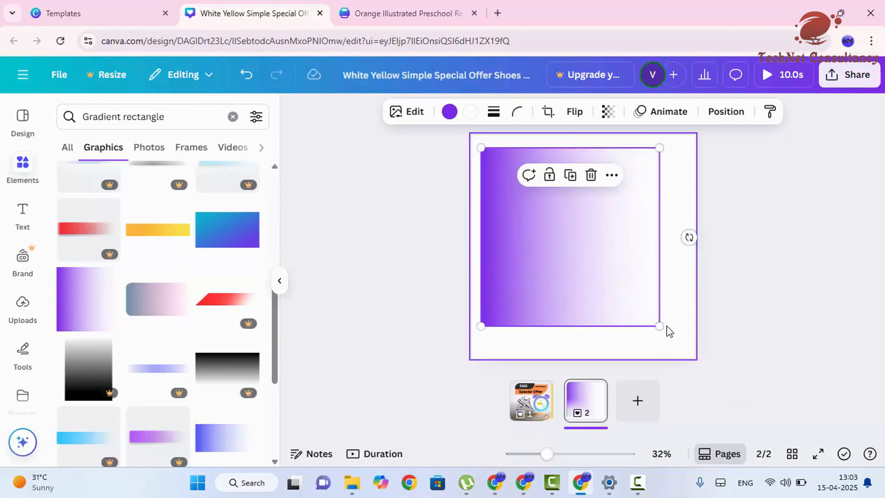
left_click_drag(662, 328, 683, 347)
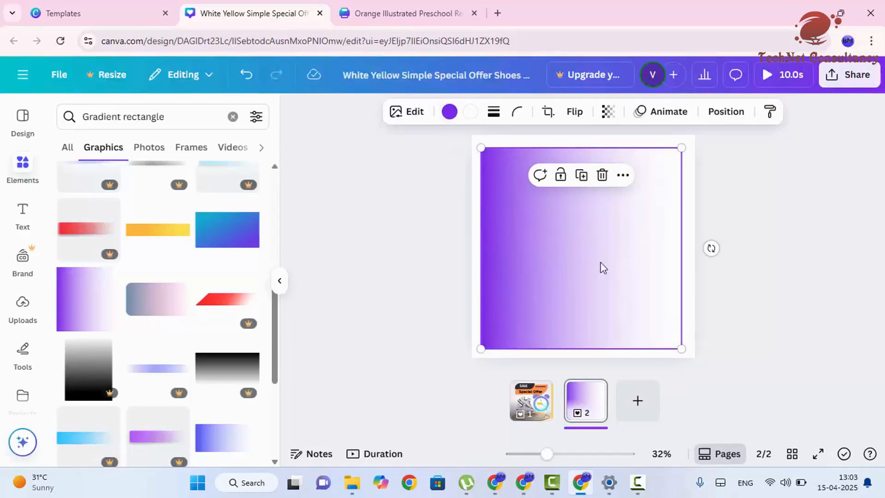
Recolour the purple side of the gradient square on page 2 to the dark blue default solid colour.
left_click(448, 115)
scroll(212, 304, "down", 4)
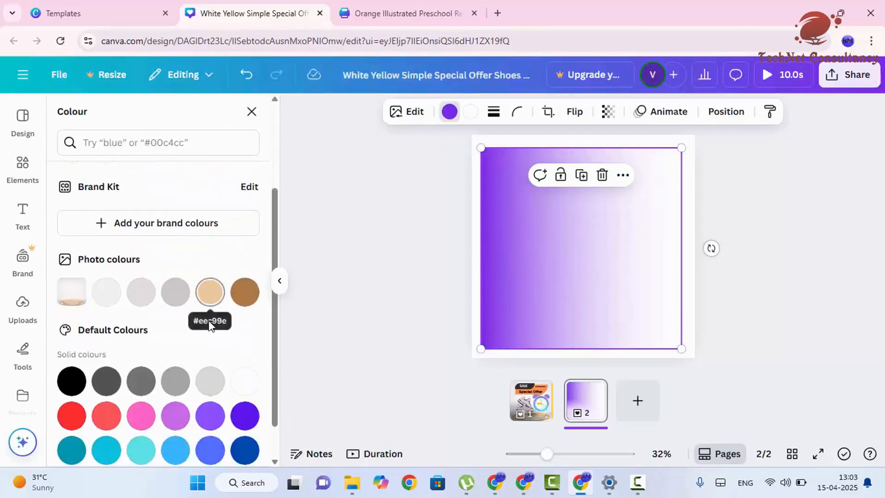
left_click(245, 406)
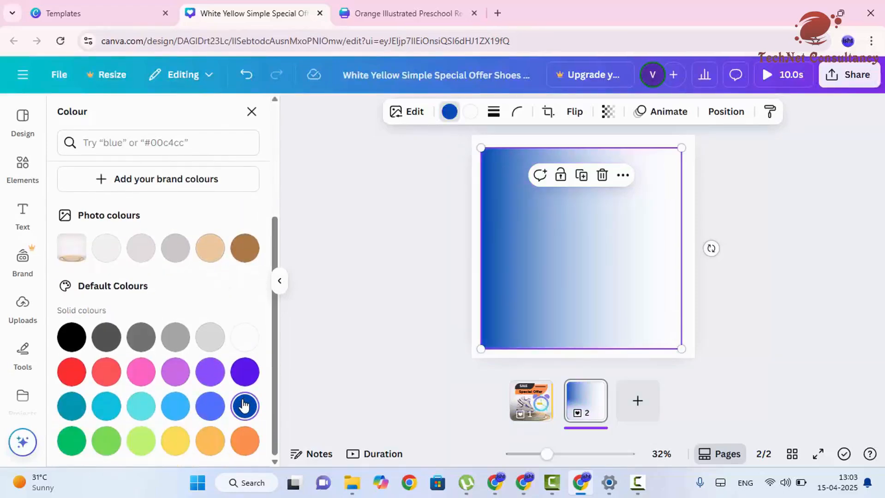
Try purple and pink for the gradient square's white colour, set it to the darker default orange and deselect the square.
left_click(470, 111)
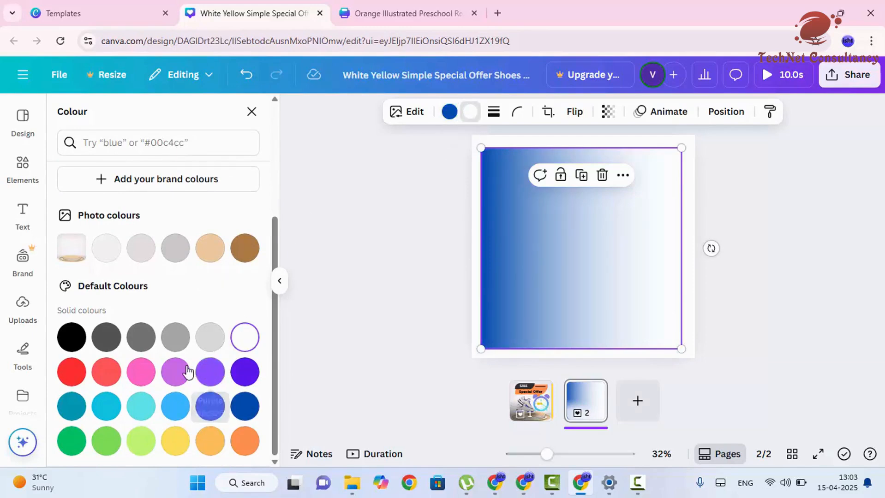
left_click(175, 372)
left_click(133, 374)
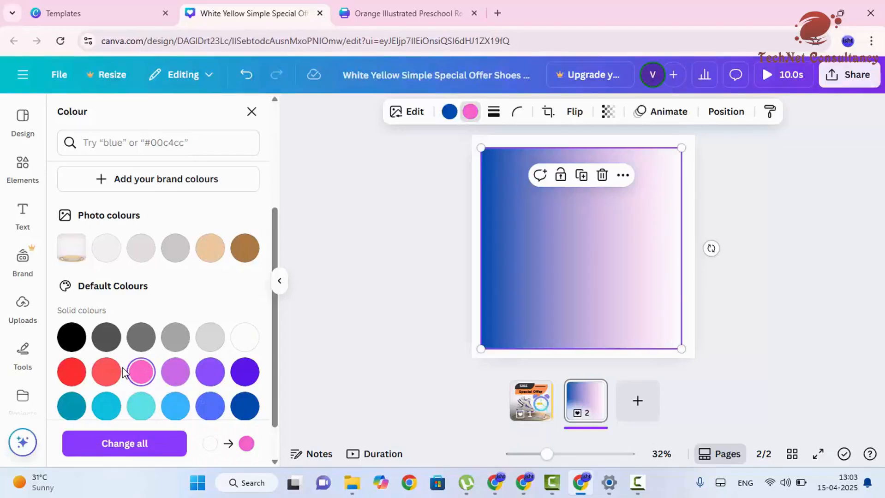
scroll(184, 383, "down", 1)
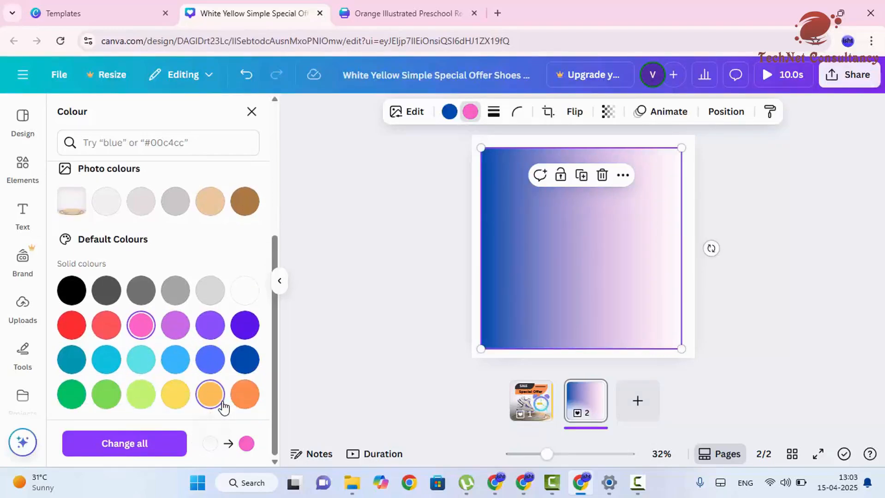
left_click(223, 408)
left_click(244, 403)
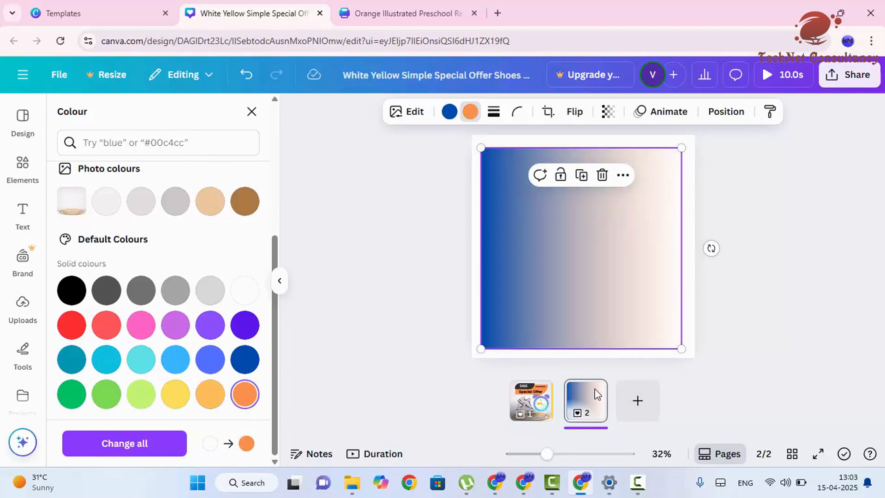
left_click(854, 239)
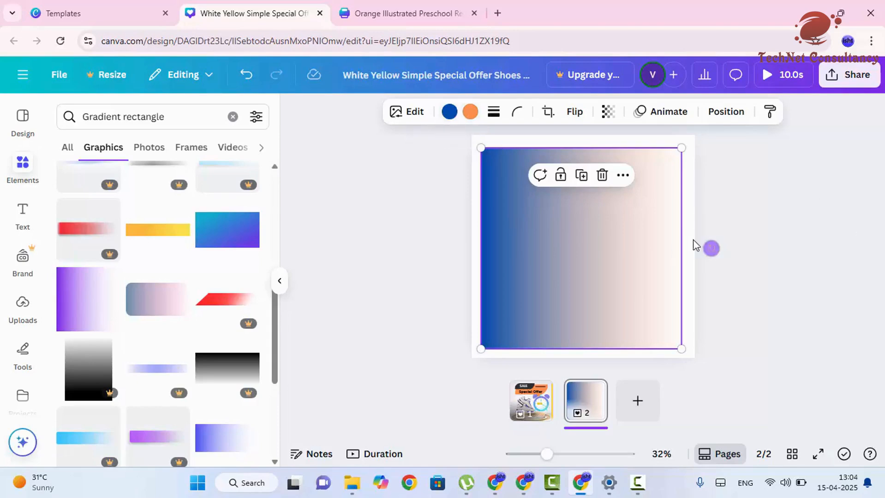
left_click(774, 270)
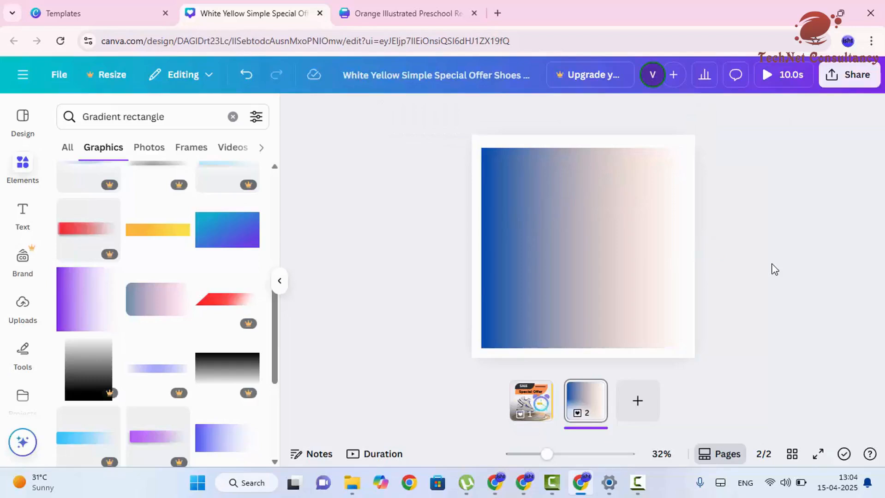